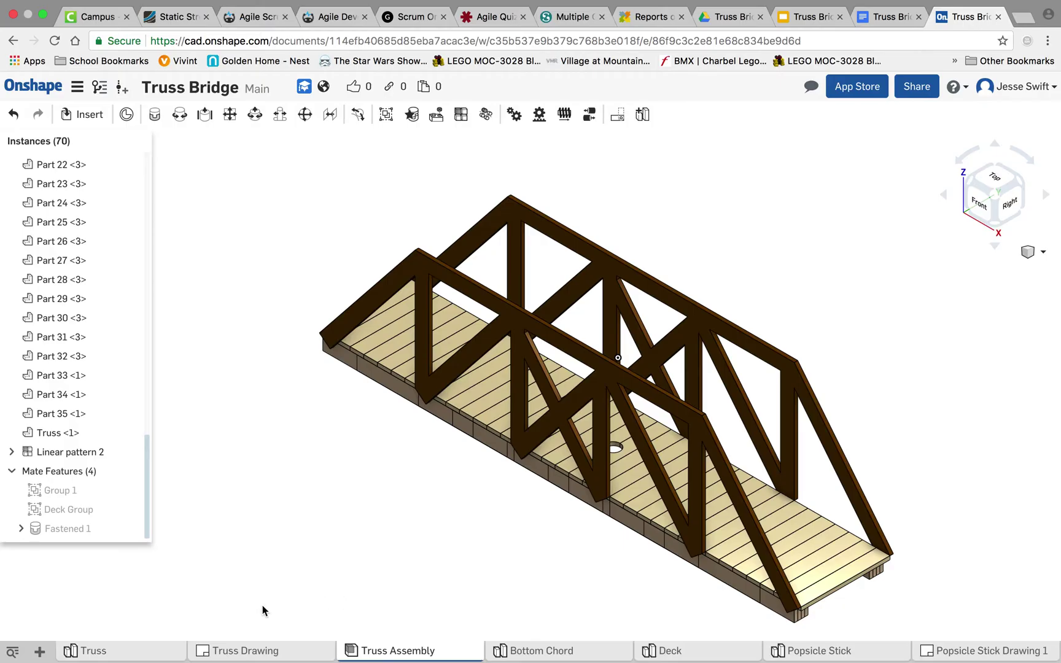
# Start a Truss Assembly drawing on the ISO_A4 template with the four-view layout.
pyautogui.rightClick(383, 658)
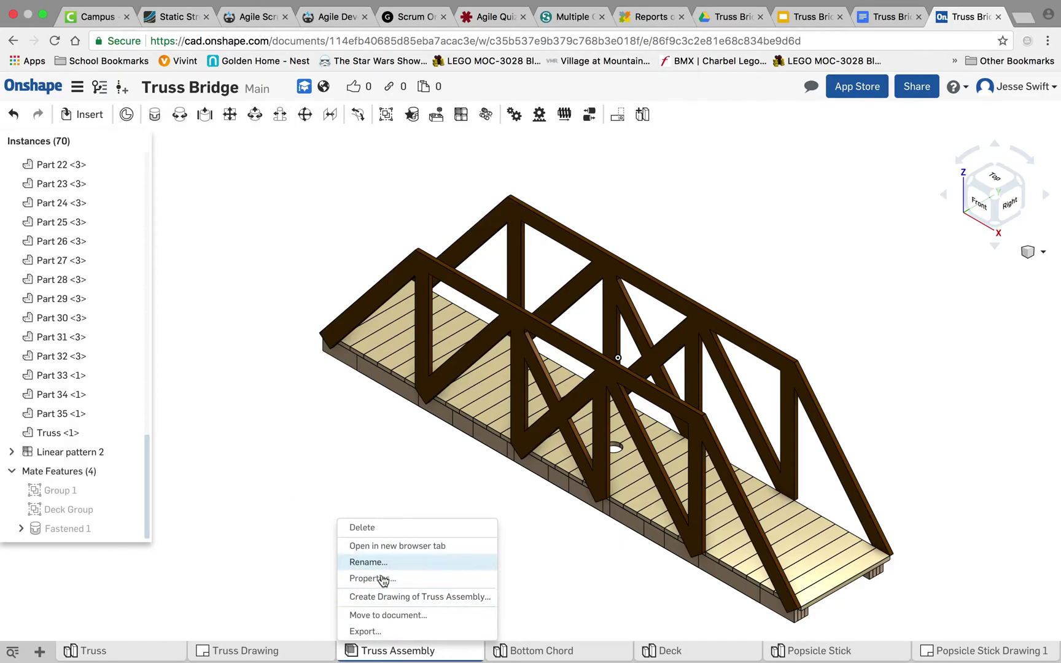
pyautogui.click(380, 597)
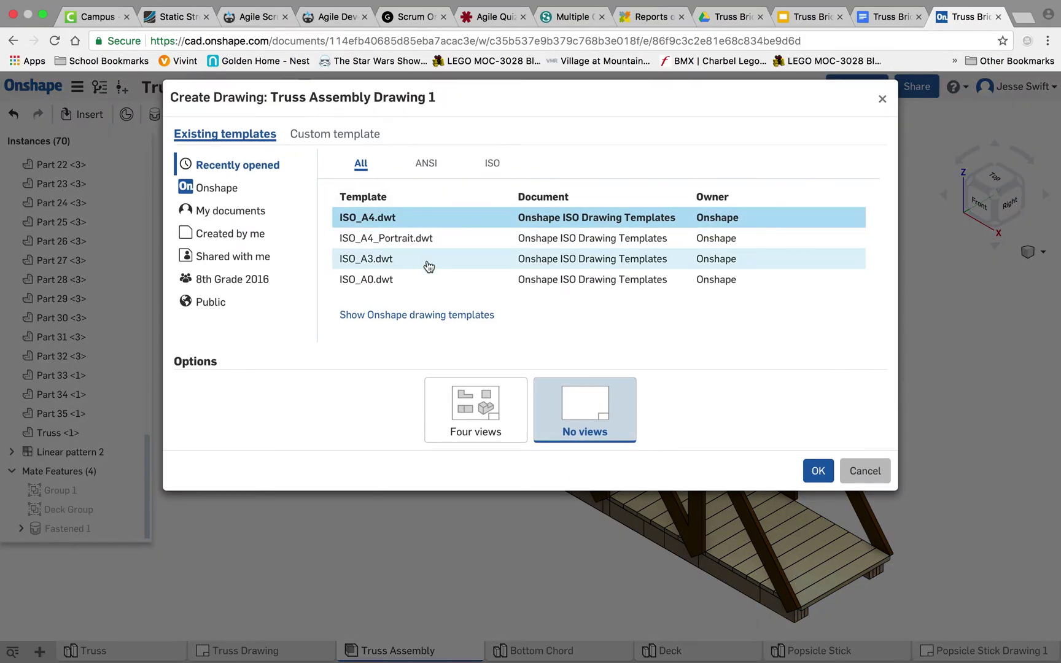
pyautogui.click(476, 429)
# Create the drawing, delete its isometric view, and place the deck top view above the truss front view.
pyautogui.click(813, 474)
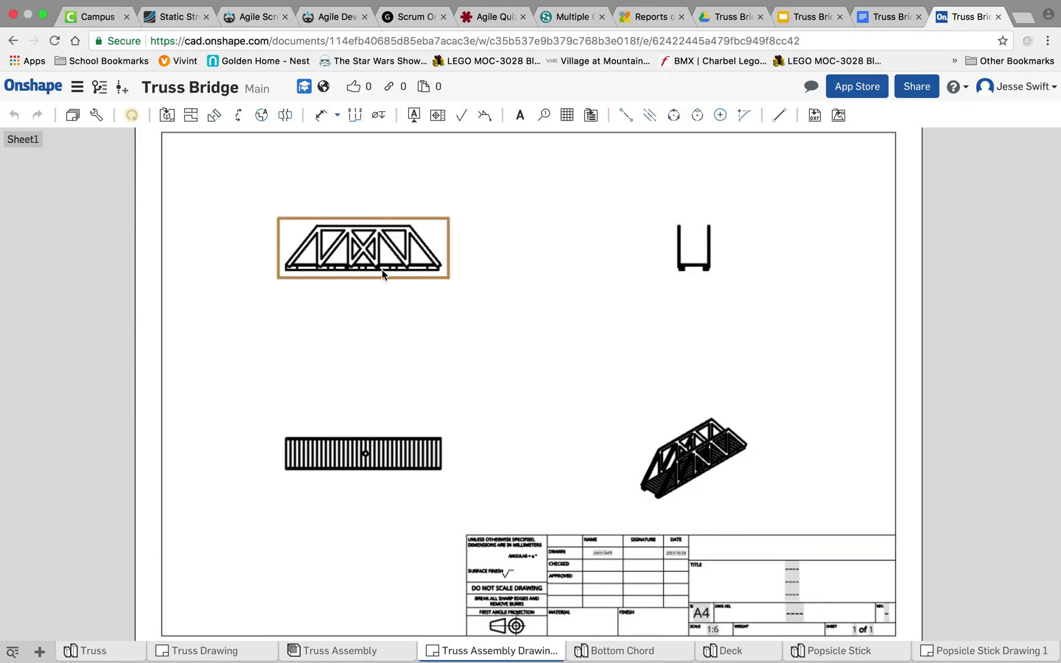
pyautogui.click(715, 452)
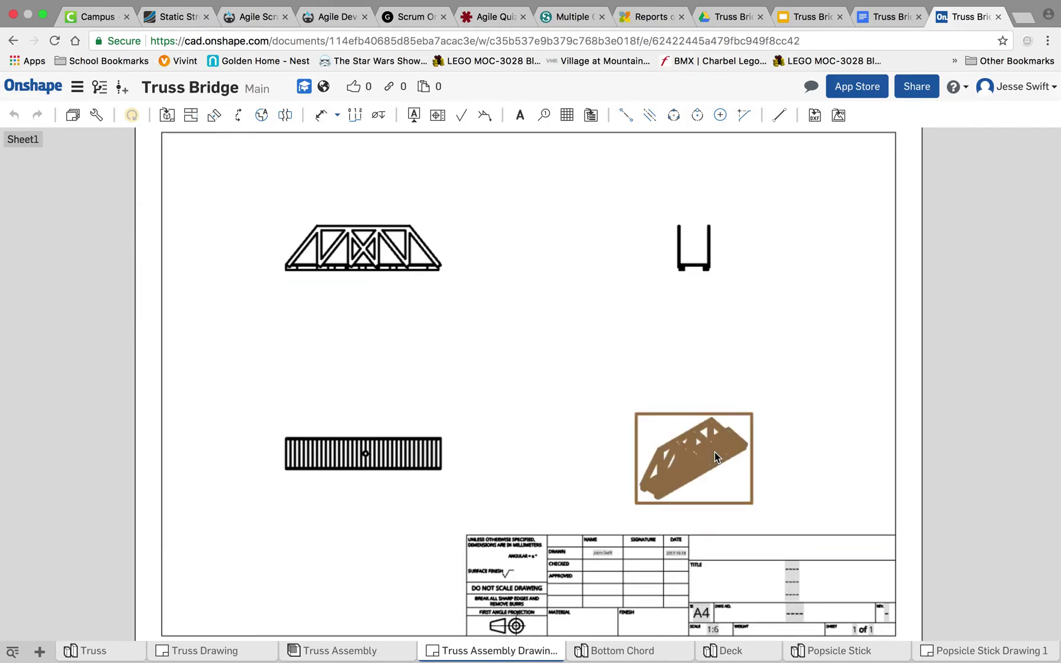
pyautogui.press('Delete')
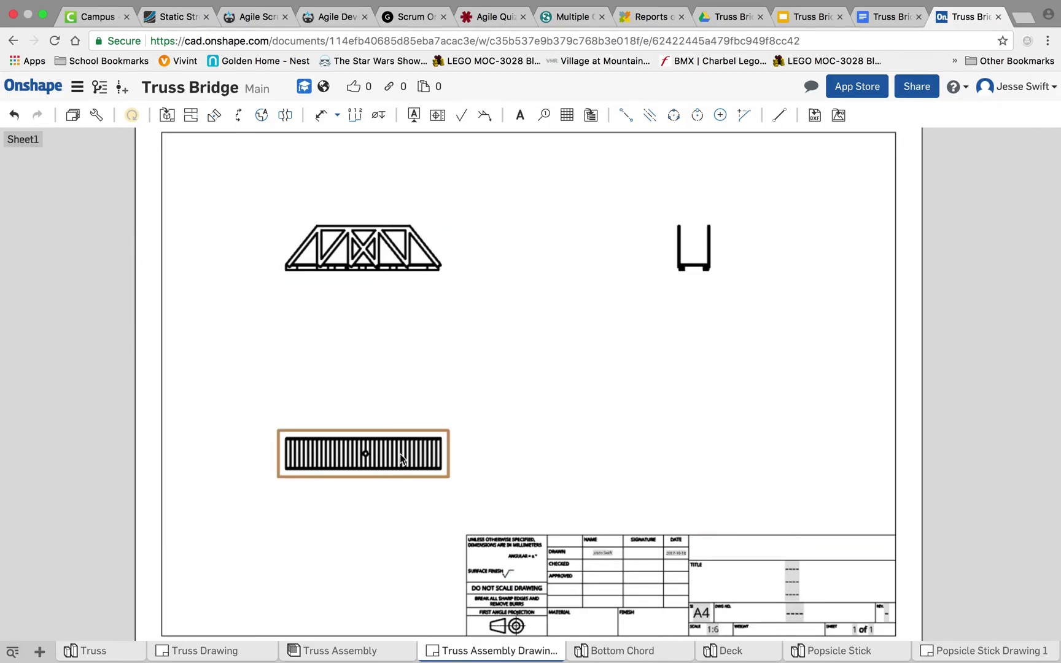
pyautogui.moveTo(402, 457); pyautogui.dragTo(406, 192)
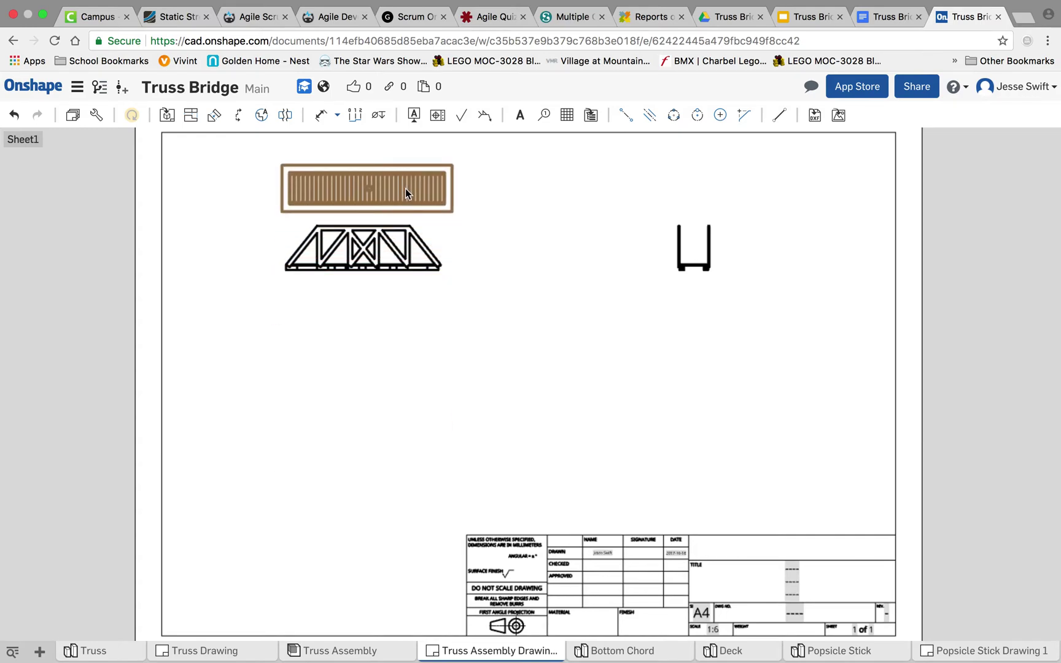
pyautogui.moveTo(415, 266); pyautogui.dragTo(409, 441)
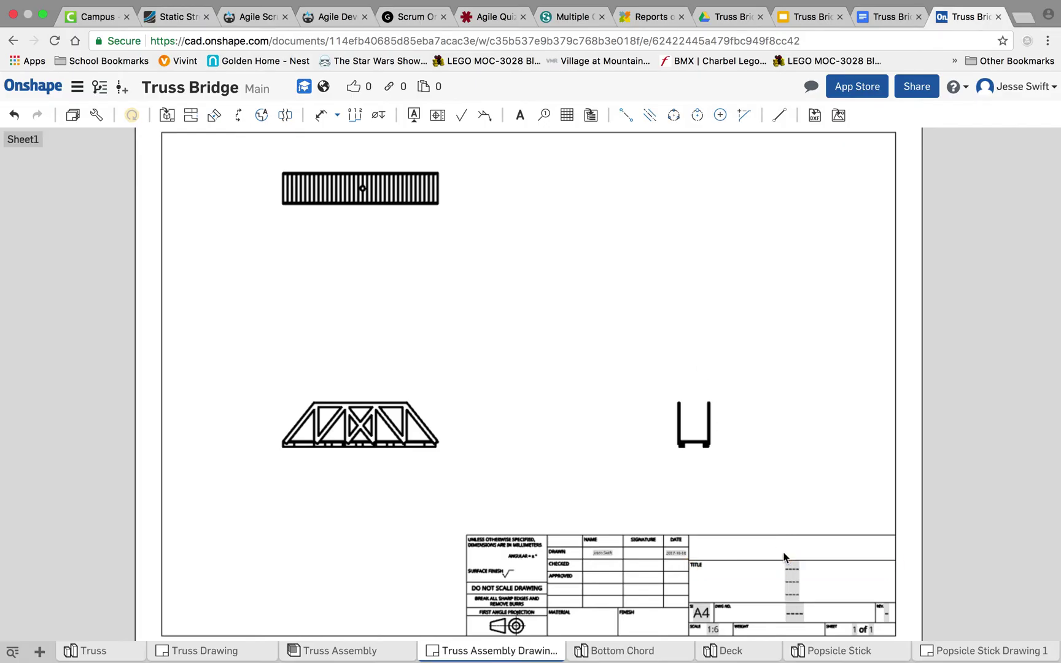
# Enter the author's name in the first title-block field.
pyautogui.doubleClick(792, 572)
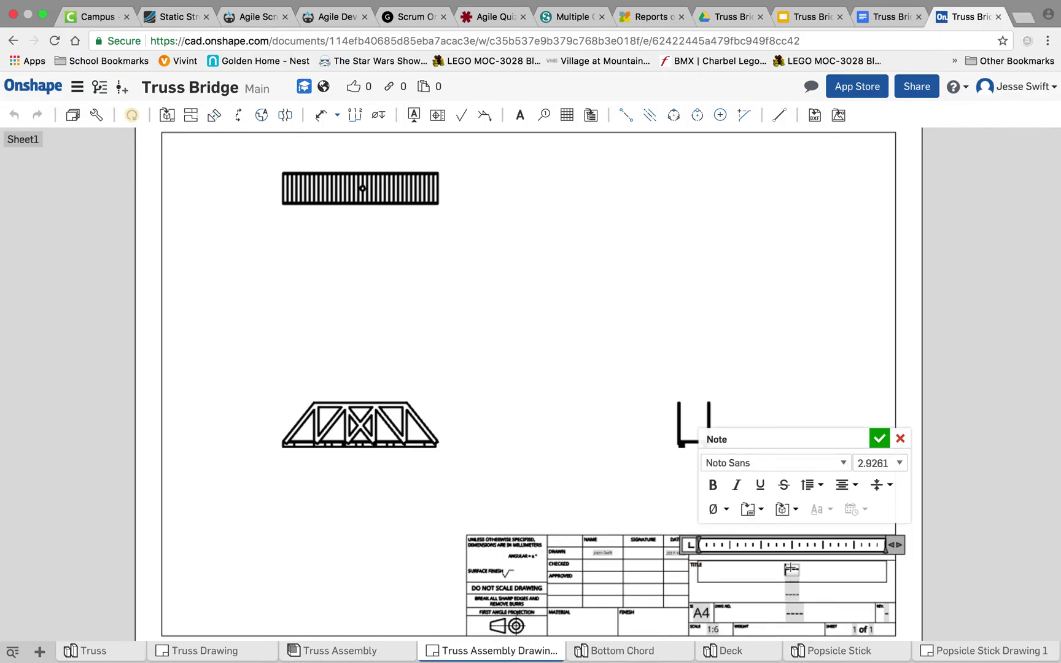
pyautogui.write('Jesse ')
pyautogui.write('Swift')
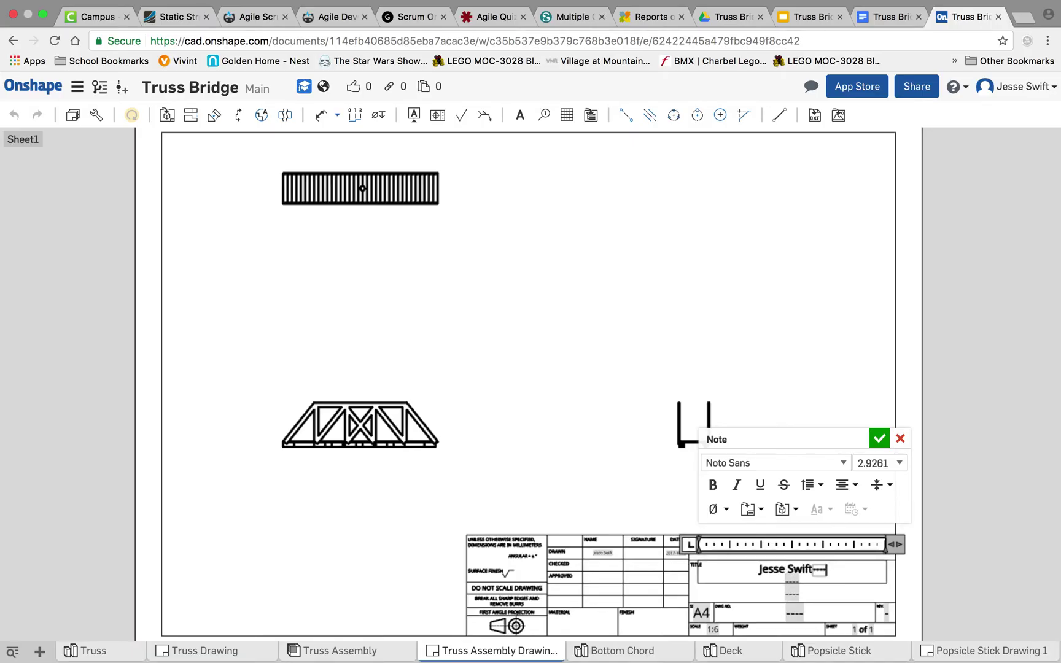
pyautogui.press('BackSpace')
pyautogui.write('t')
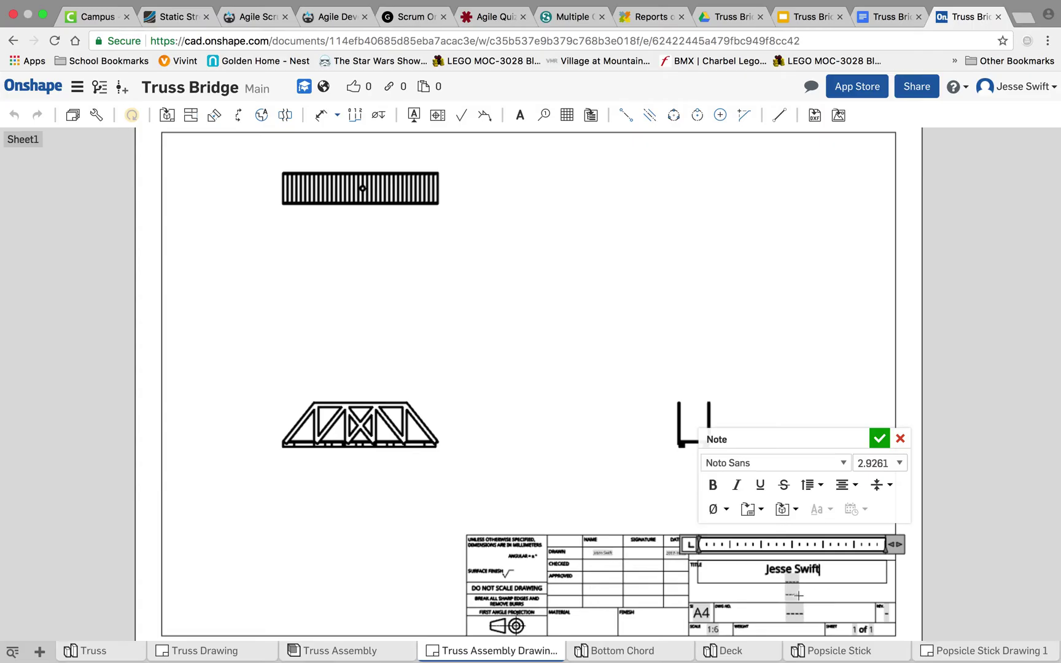
pyautogui.click(879, 438)
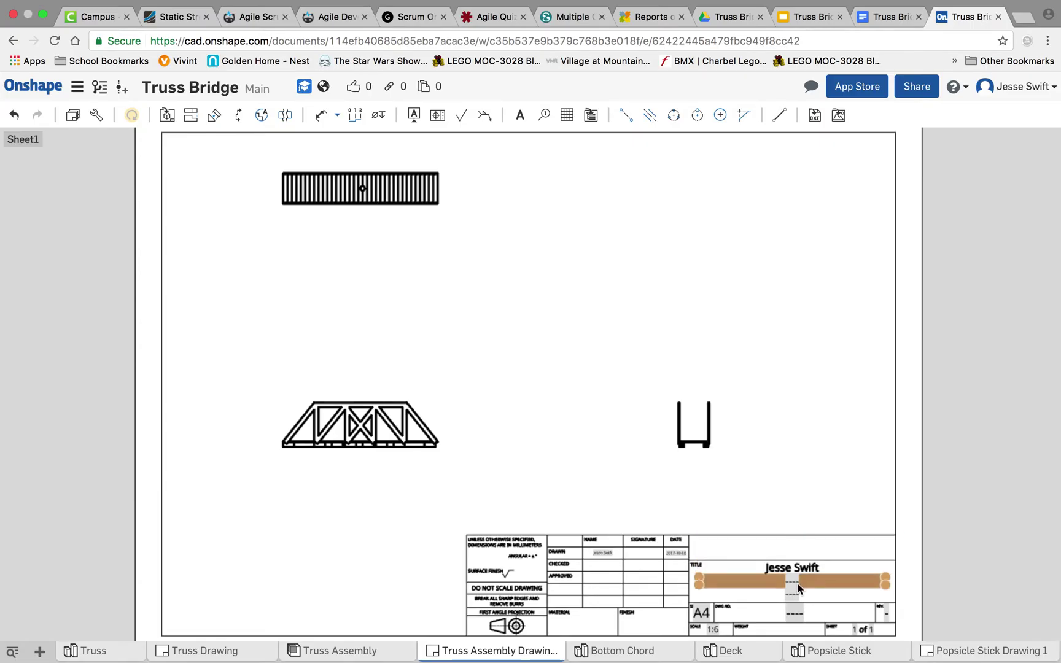
# Enter the date 10.18.17 in the next title-block line.
pyautogui.doubleClick(792, 582)
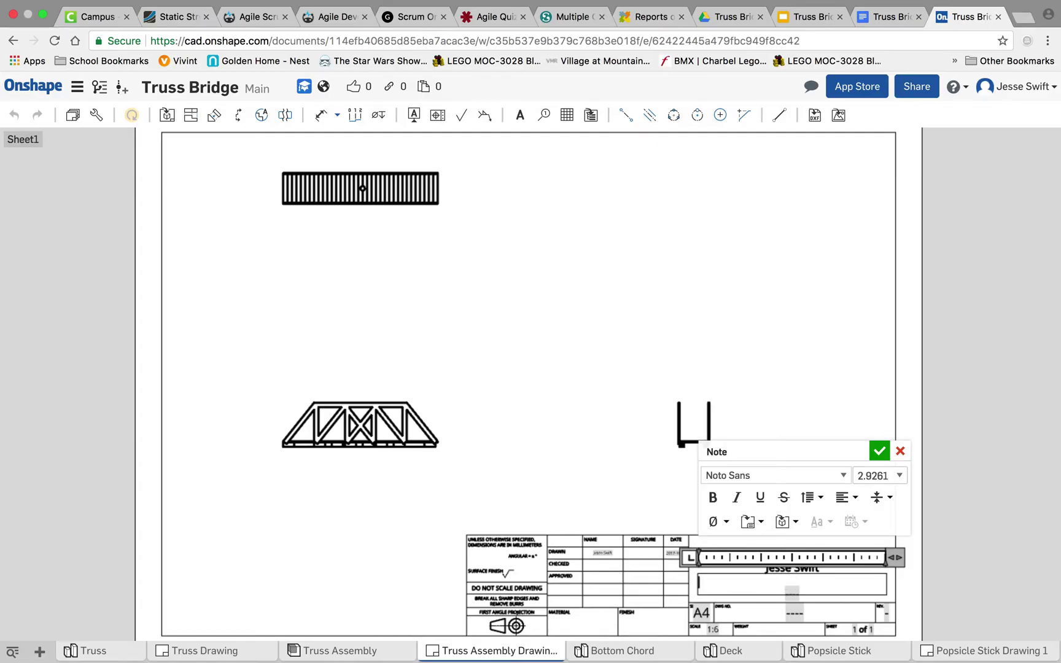
pyautogui.write('10.18.17')
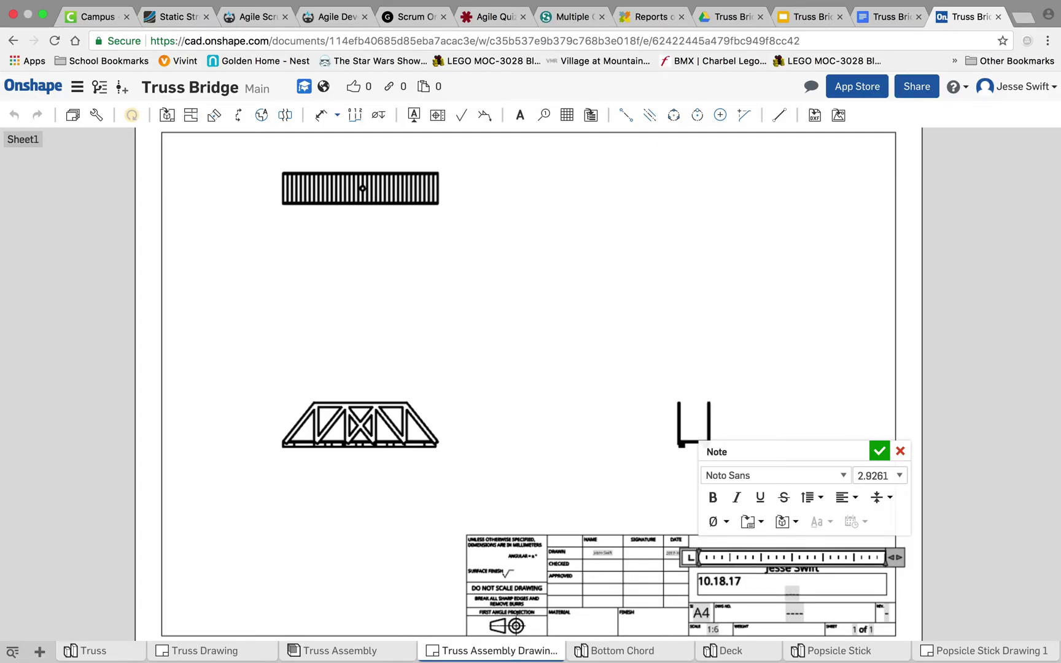
pyautogui.press('Return')
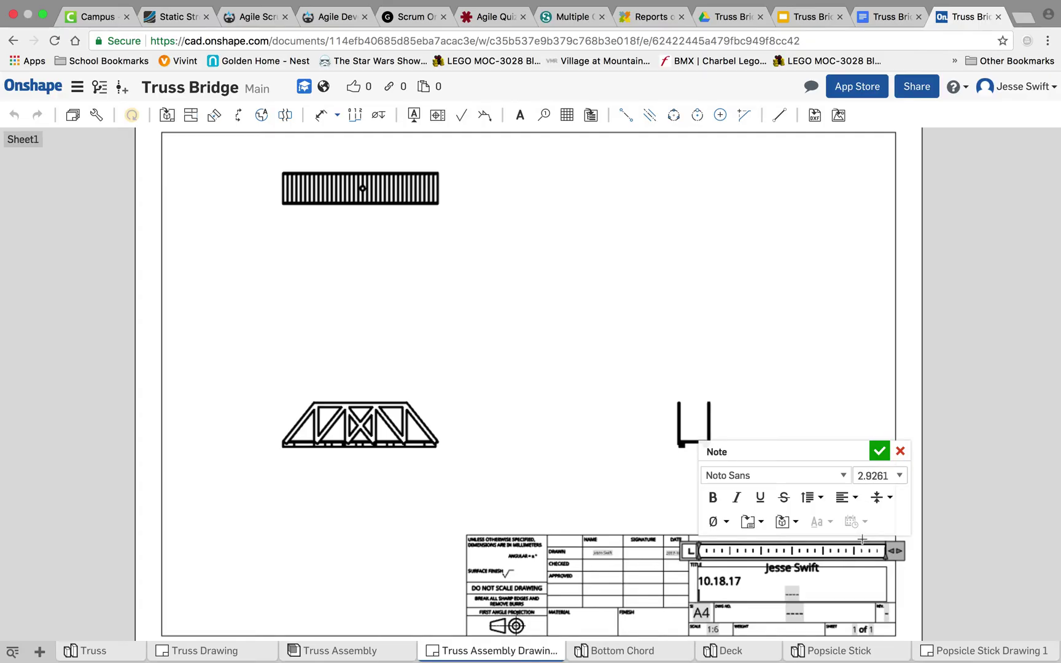
pyautogui.press('BackSpace')
pyautogui.click(880, 451)
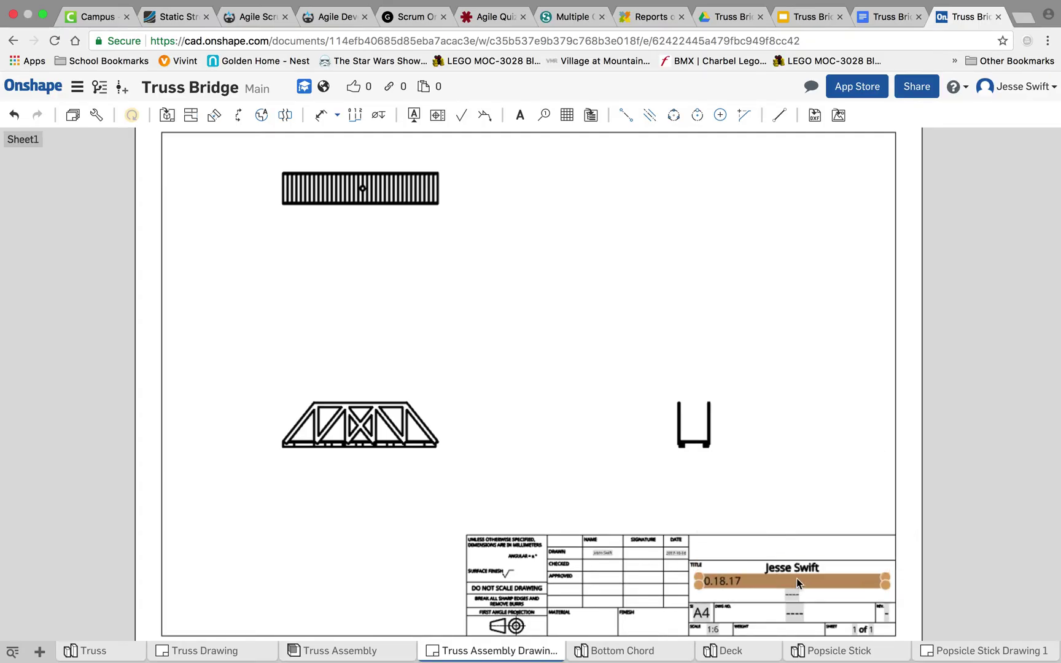
# Enter the title 'Truss Bridge Design' in the line below the date.
pyautogui.doubleClick(793, 595)
pyautogui.write('Trs')
pyautogui.press('BackSpace')
pyautogui.press('BackSpace')
pyautogui.press('BackSpace')
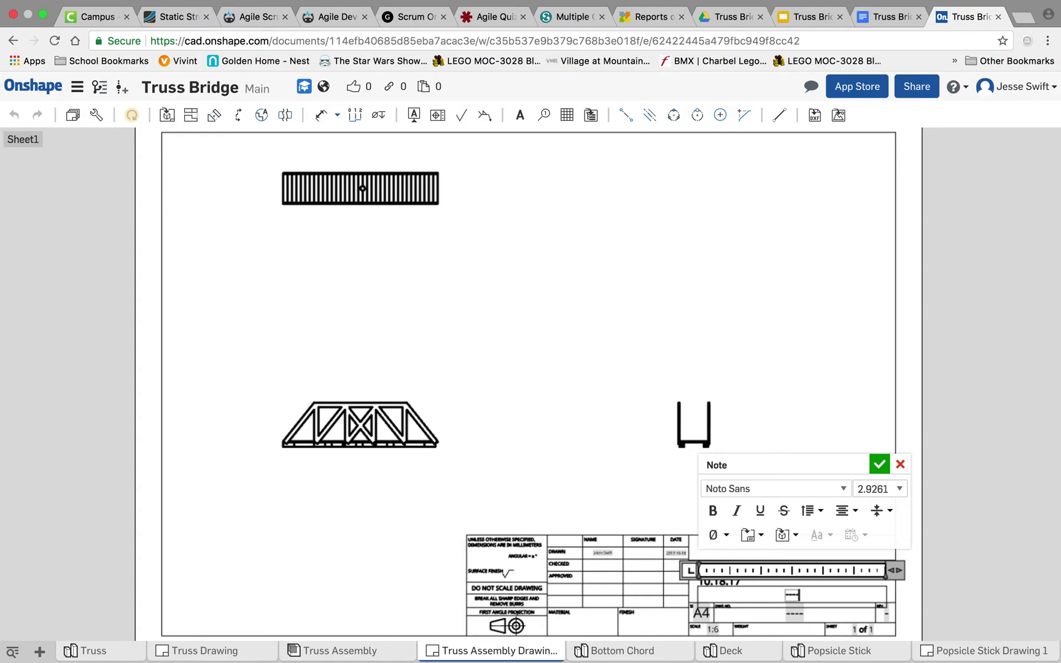
pyautogui.press('BackSpace')
pyautogui.press('BackSpace')
pyautogui.press('BackSpace')
pyautogui.write('uss B')
pyautogui.write('ridge')
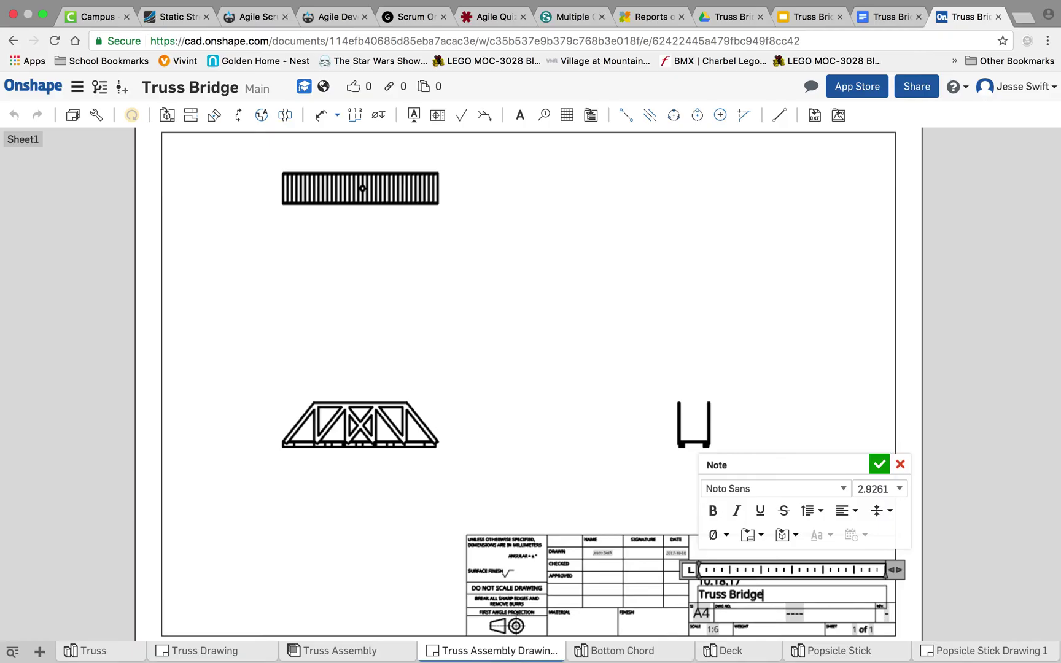
pyautogui.write(' Design')
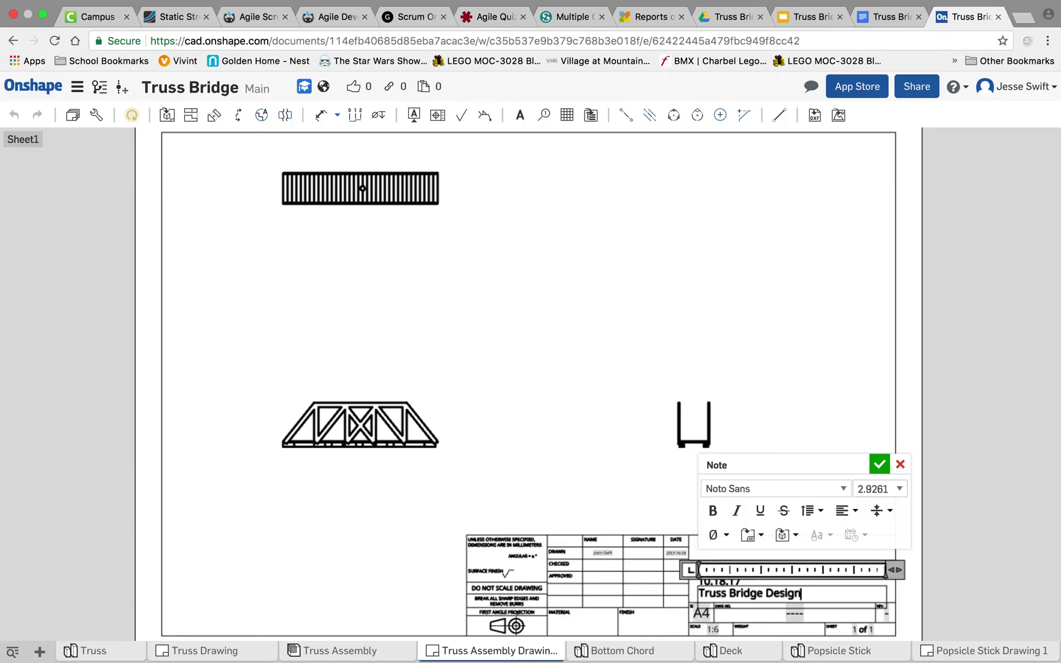
pyautogui.click(879, 465)
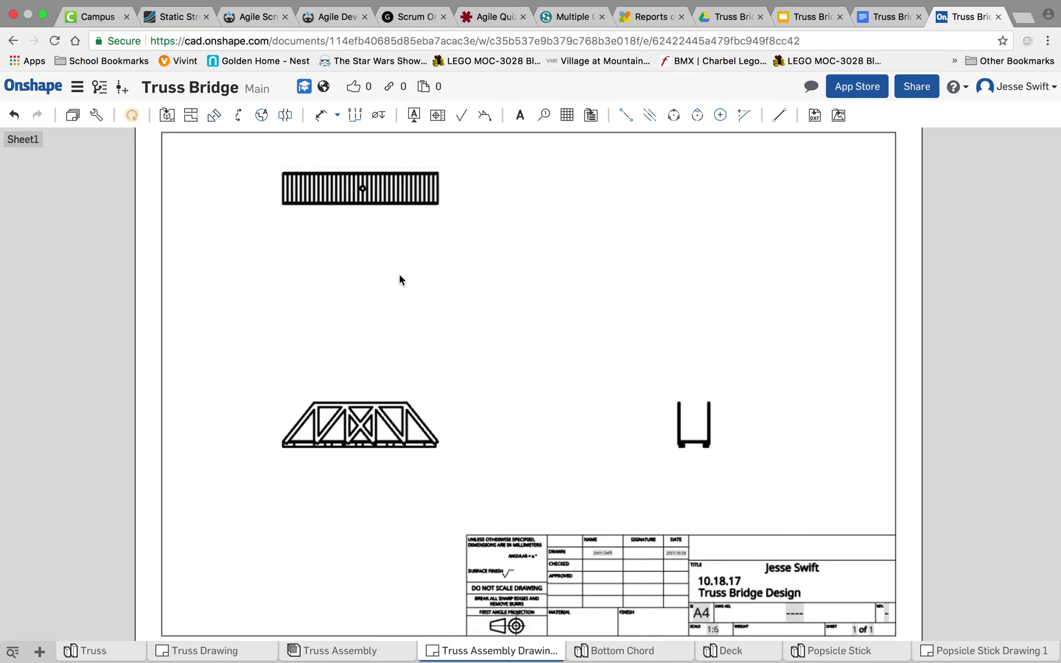
# Set the drawing views to a 1:2 scale.
pyautogui.rightClick(418, 428)
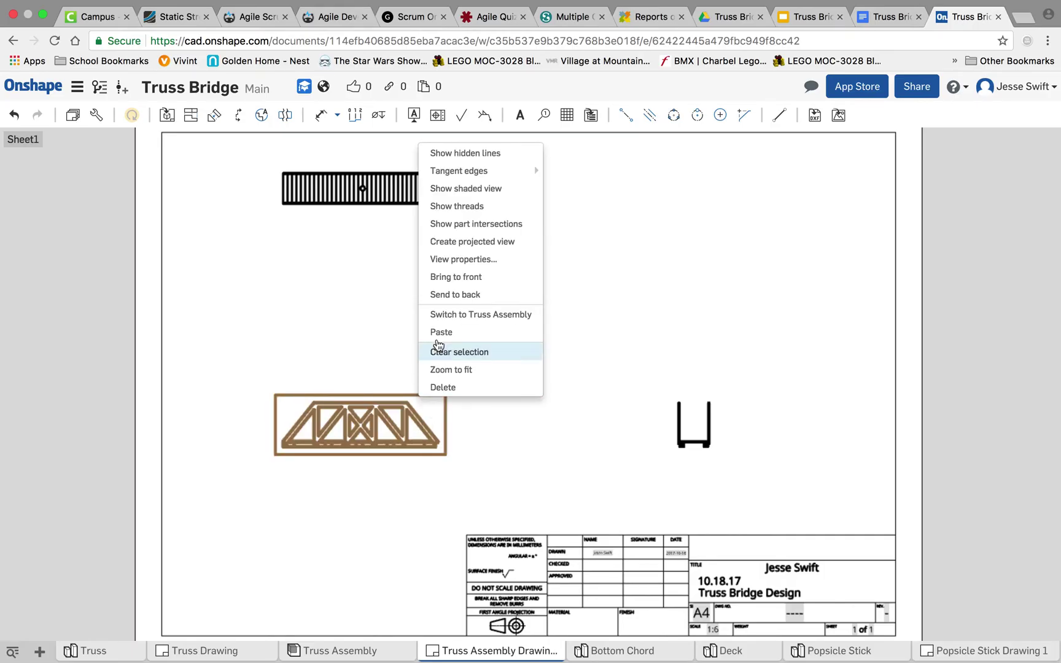
pyautogui.click(449, 266)
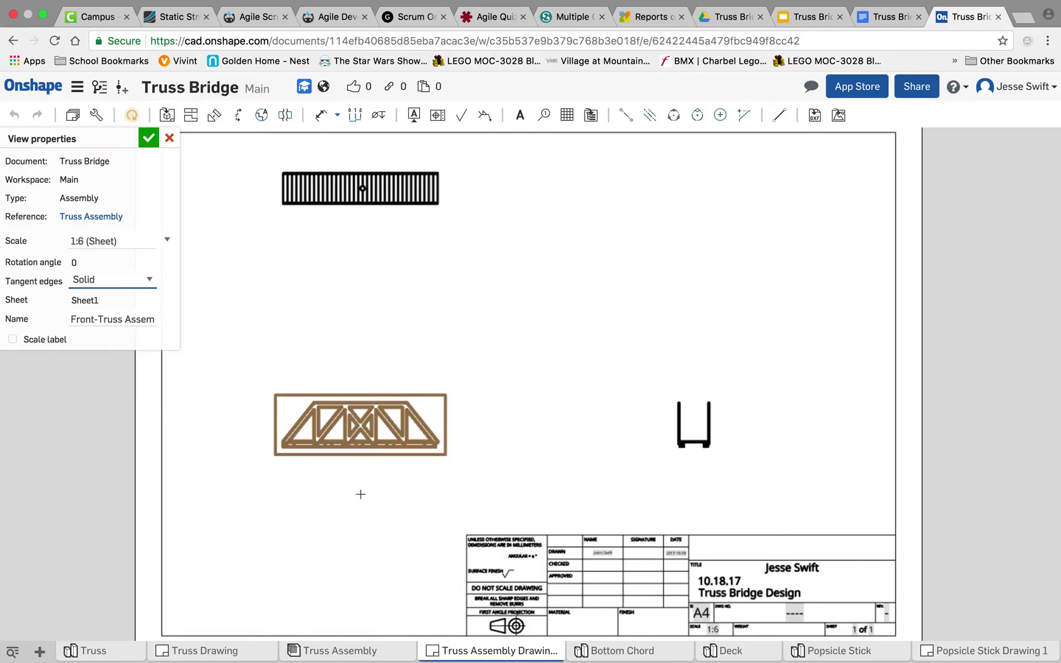
pyautogui.click(168, 245)
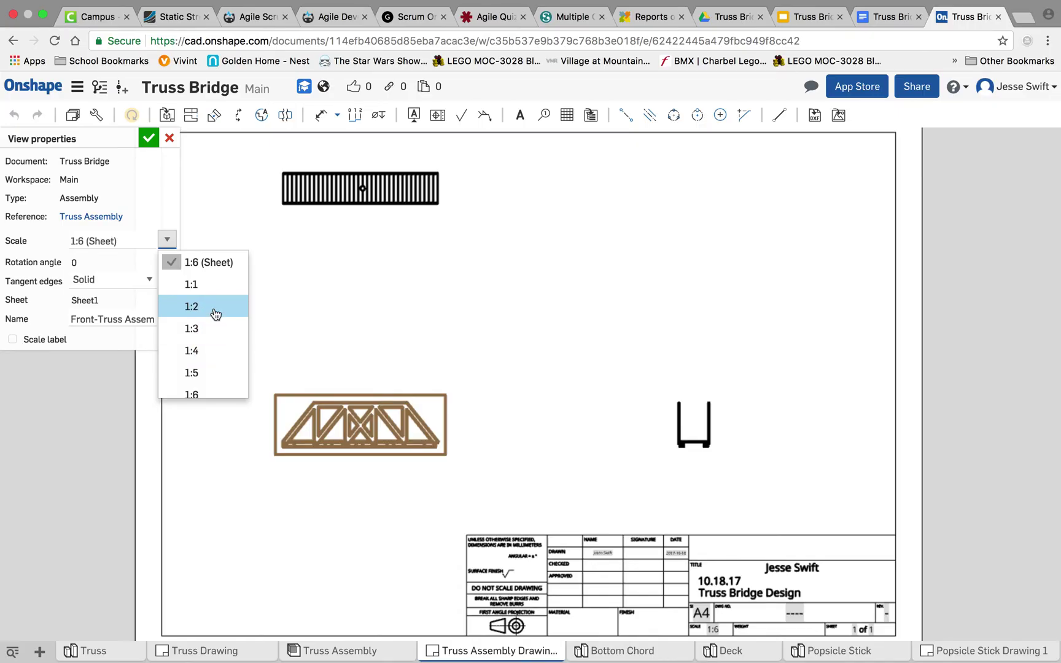
pyautogui.click(215, 314)
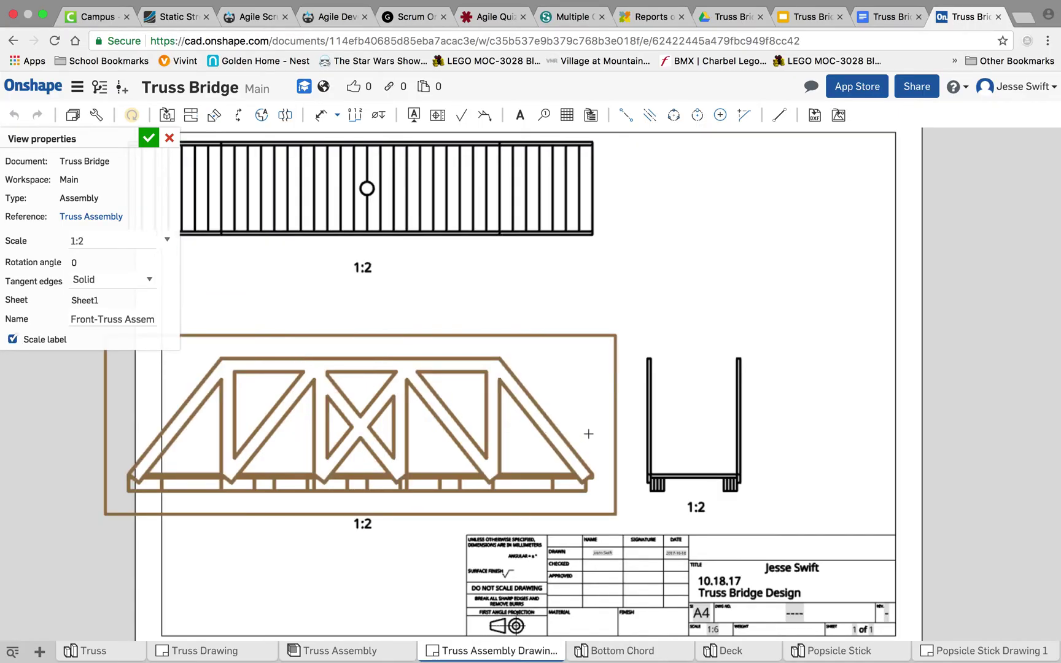
pyautogui.click(148, 137)
# Rearrange the views: truss front right and down, side view right, deck top view slightly lower.
pyautogui.moveTo(387, 366); pyautogui.dragTo(484, 417)
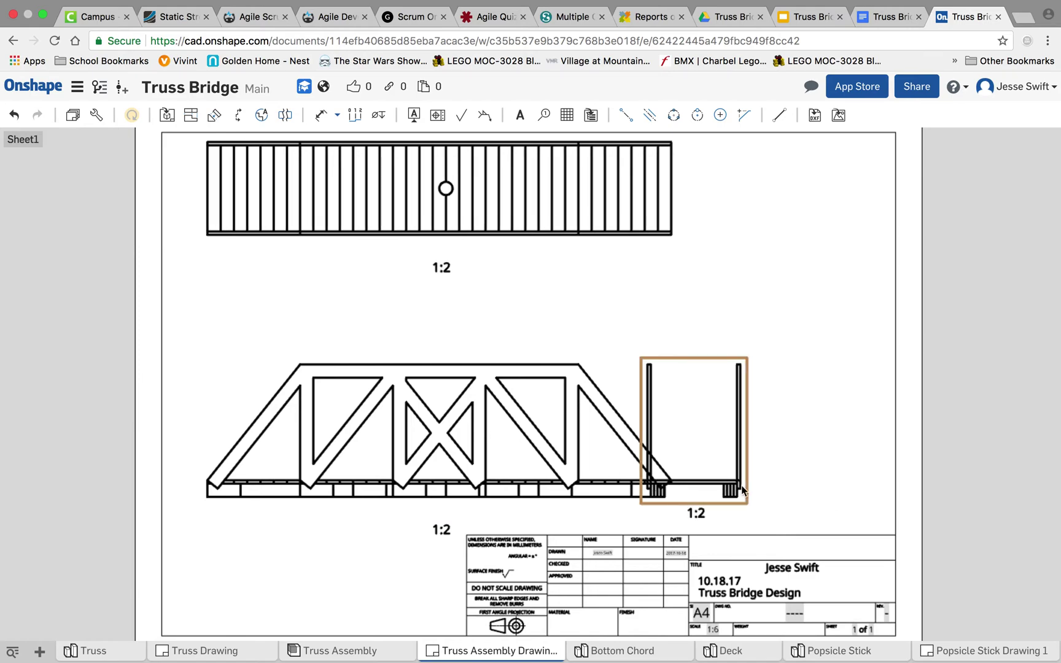
pyautogui.moveTo(741, 479); pyautogui.dragTo(811, 486)
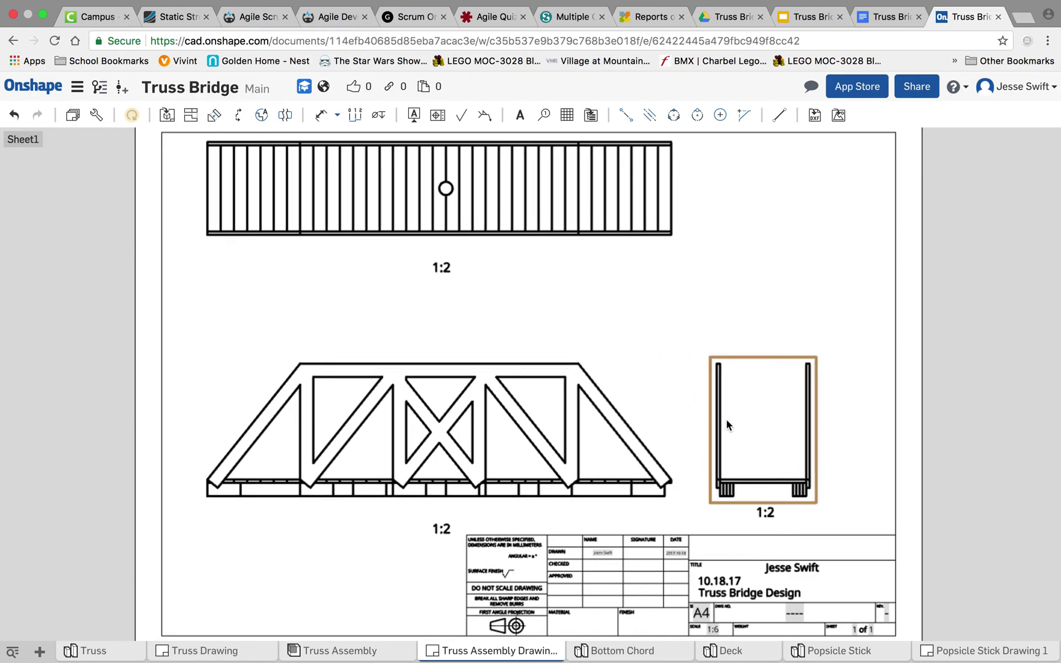
pyautogui.scroll(-2, 727, 420)
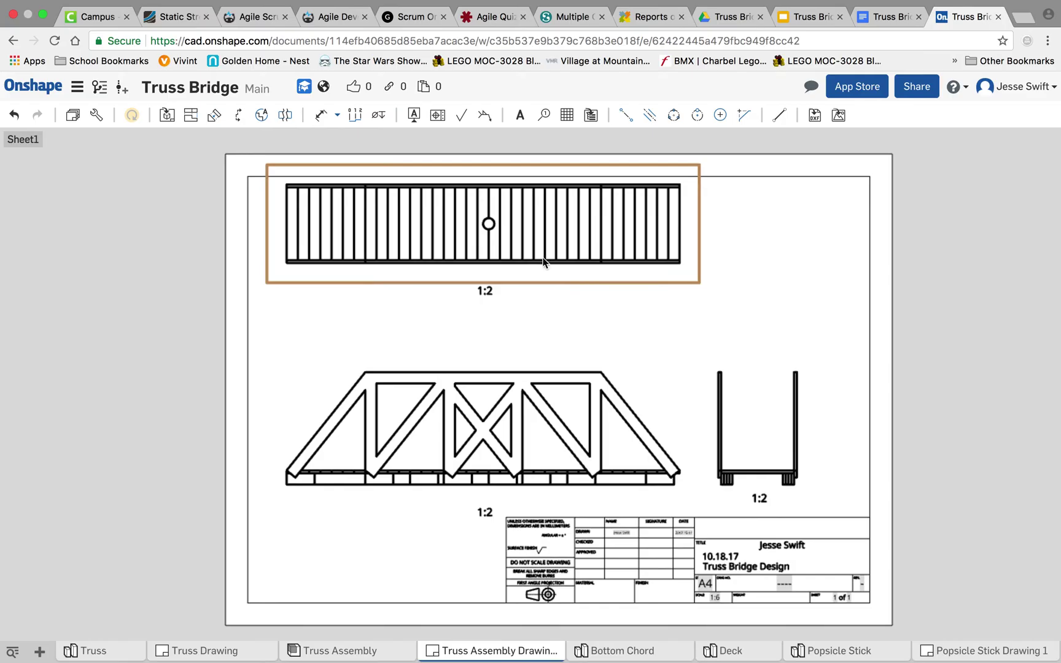
pyautogui.moveTo(543, 274); pyautogui.dragTo(544, 282)
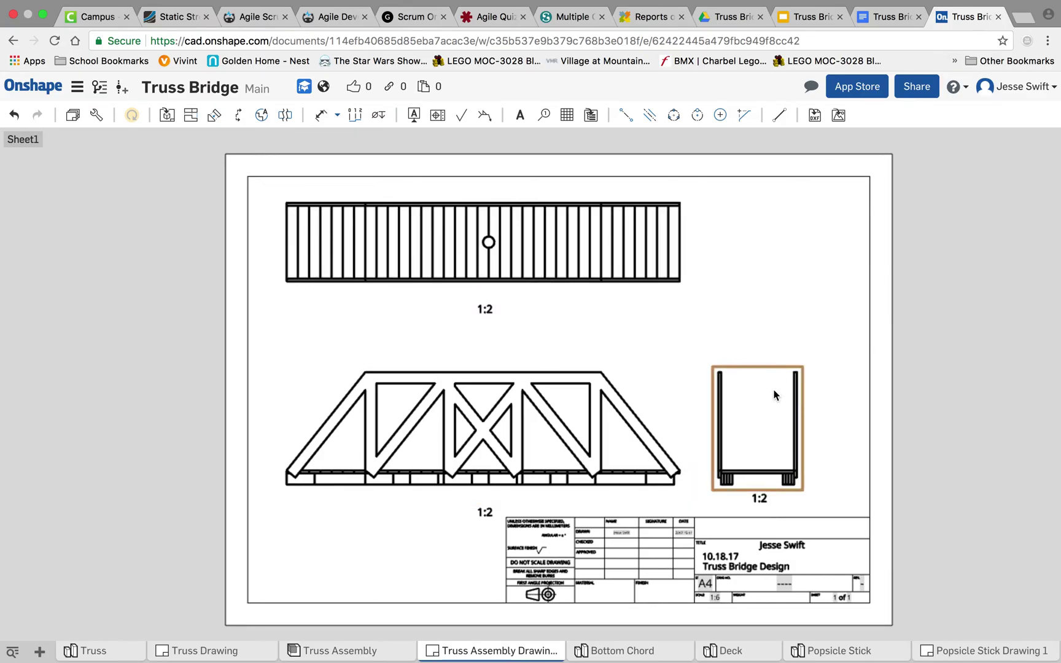
pyautogui.click(325, 118)
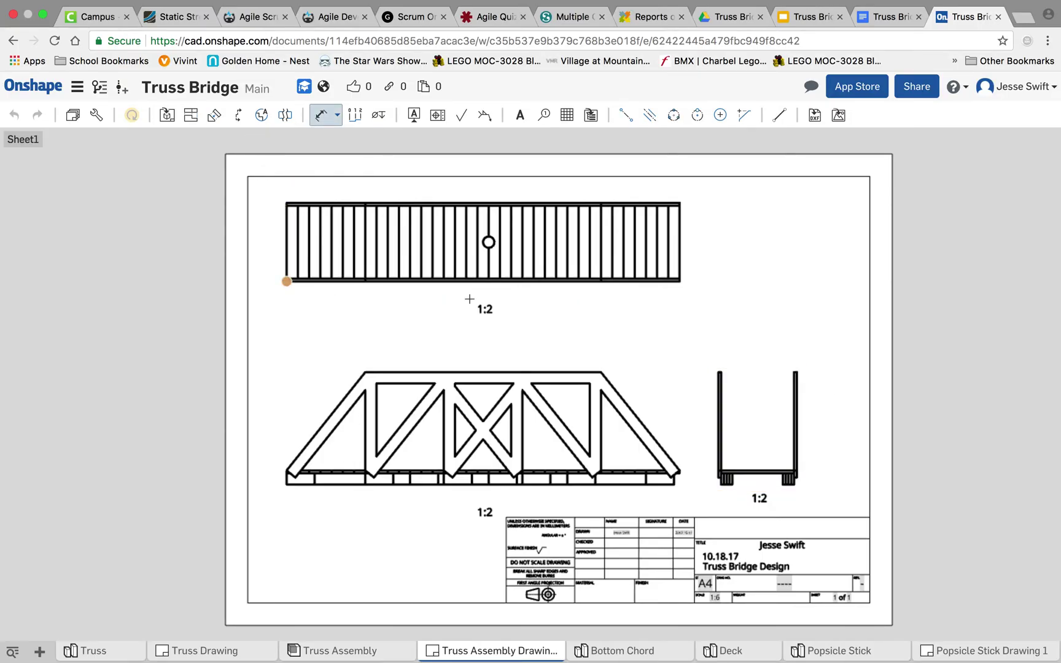
# Dimension the deck length 350 and the end-view height 93.75.
pyautogui.click(678, 282)
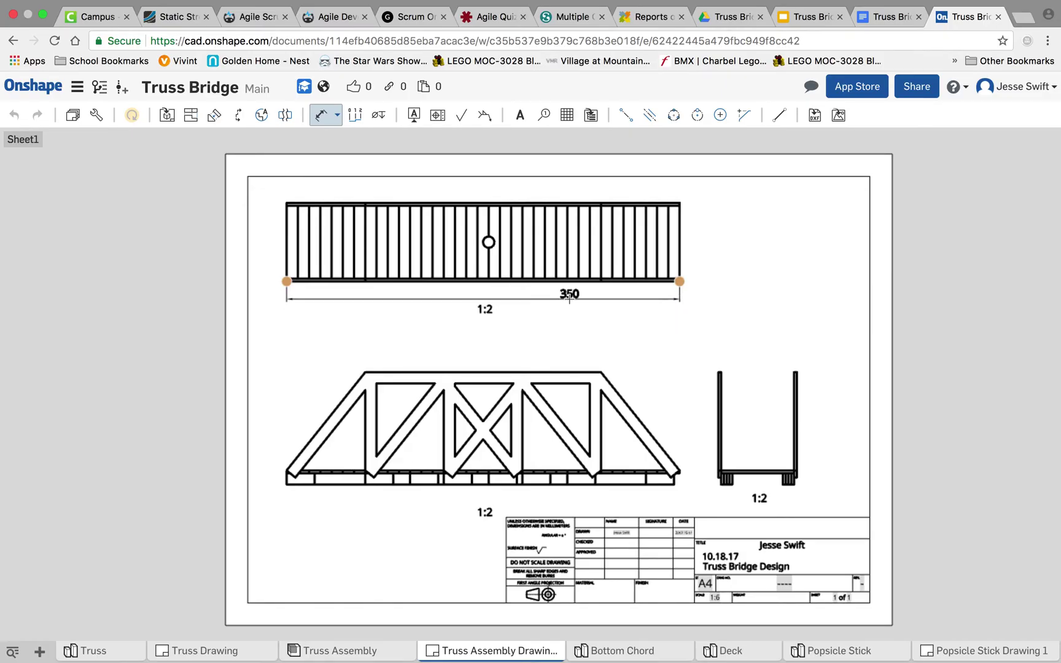
pyautogui.click(569, 296)
pyautogui.click(717, 479)
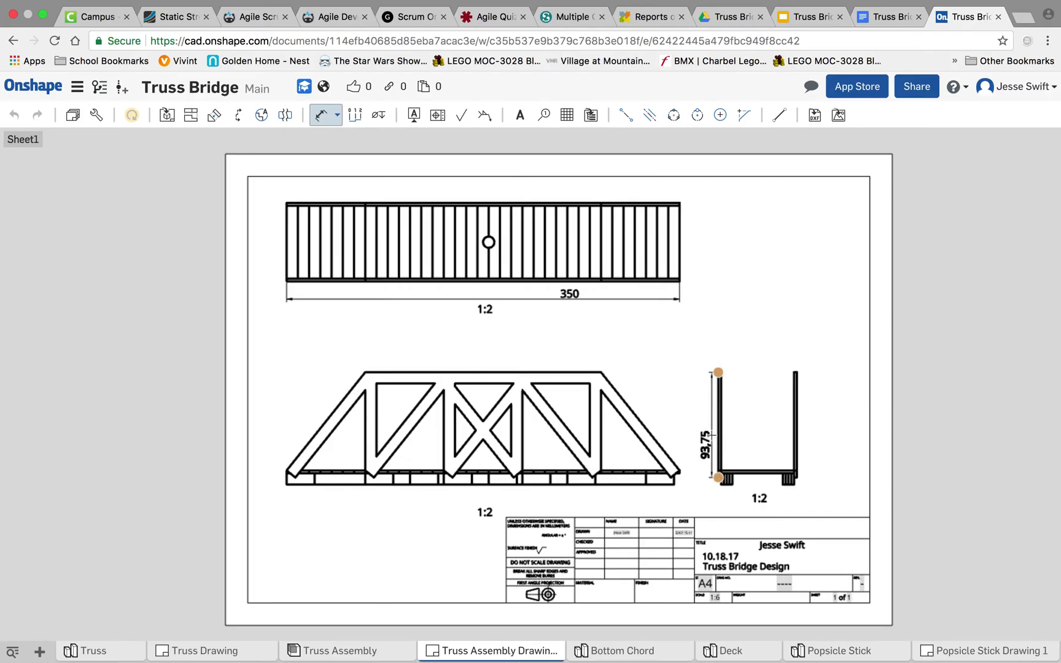
pyautogui.click(708, 424)
pyautogui.press('Escape')
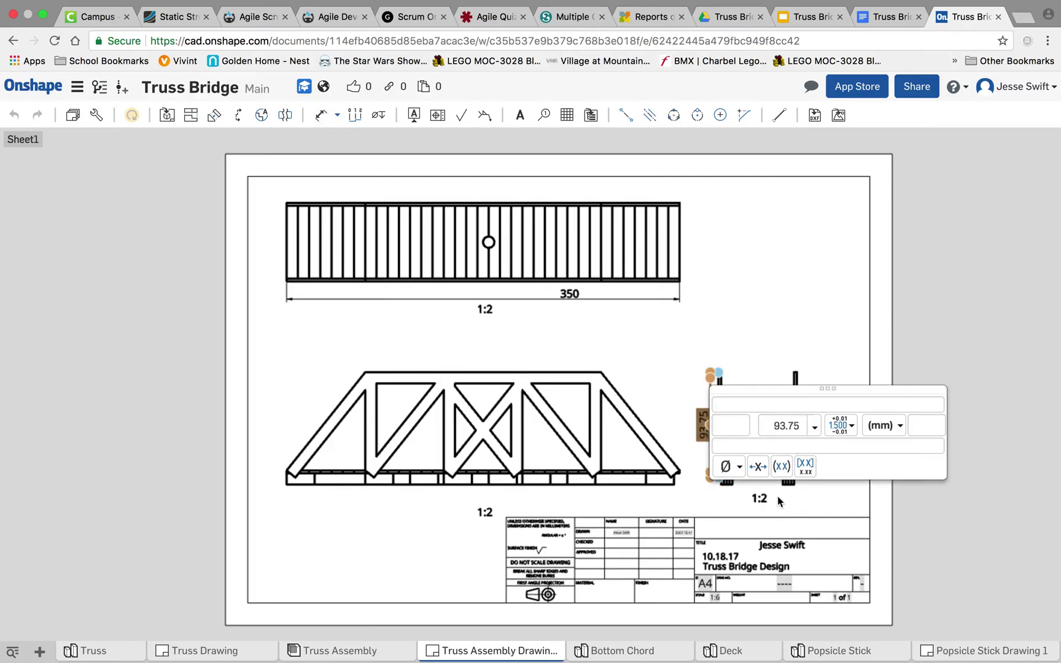
pyautogui.press('d')
pyautogui.press('Escape')
pyautogui.press('d')
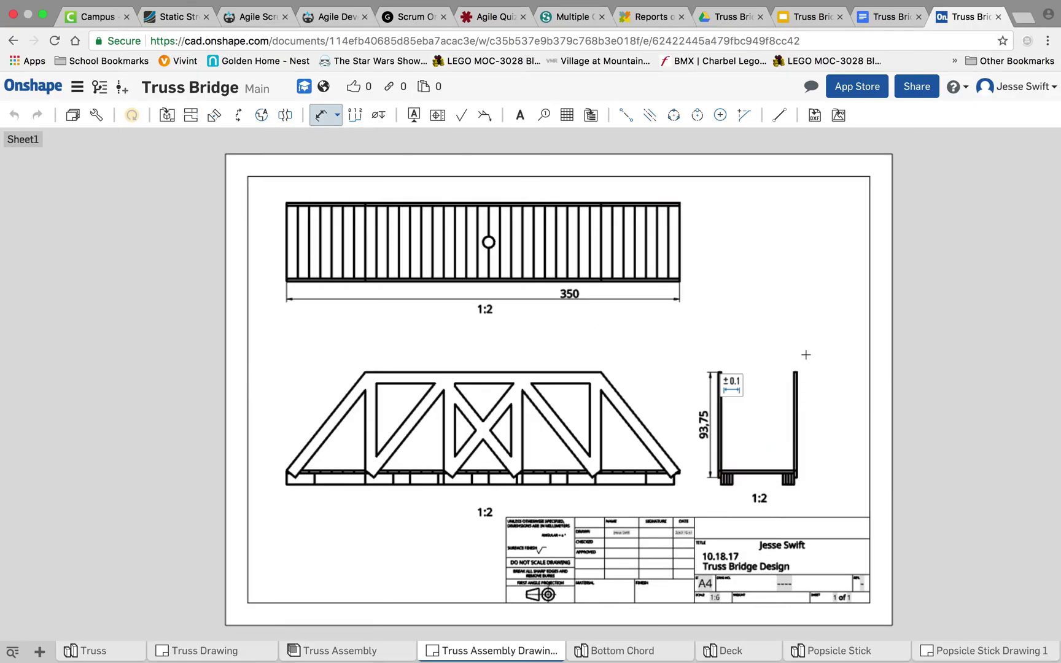
pyautogui.scroll(3, 762, 359)
pyautogui.scroll(2, 752, 362)
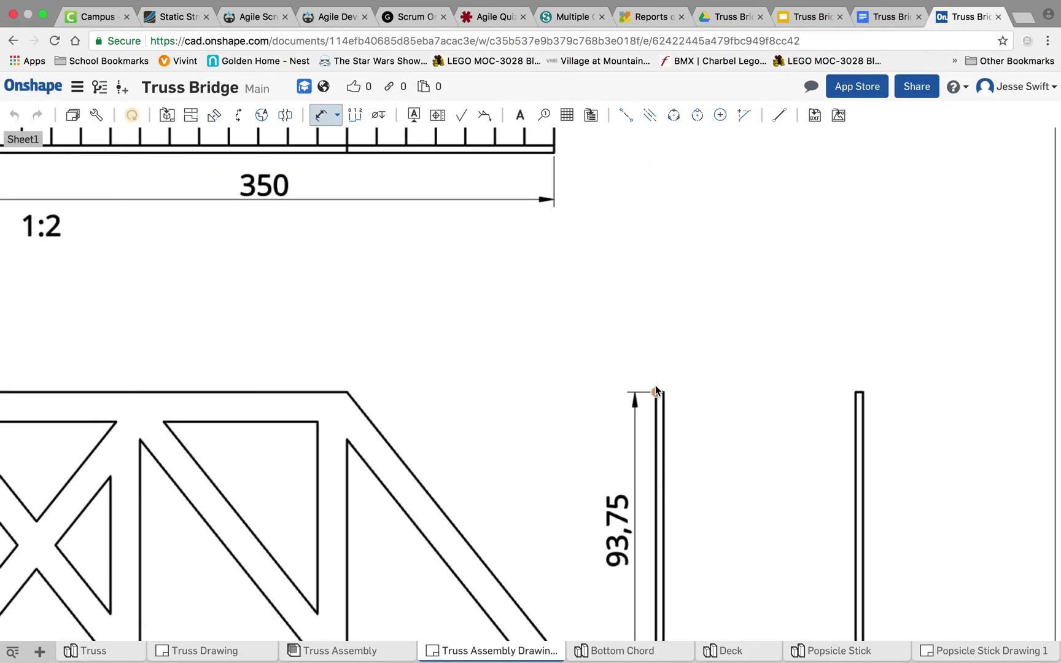
# Add the 70 end-view width, a 65 under the end view, and the 65 deck width.
pyautogui.click(863, 394)
pyautogui.click(763, 346)
pyautogui.scroll(-2, 770, 526)
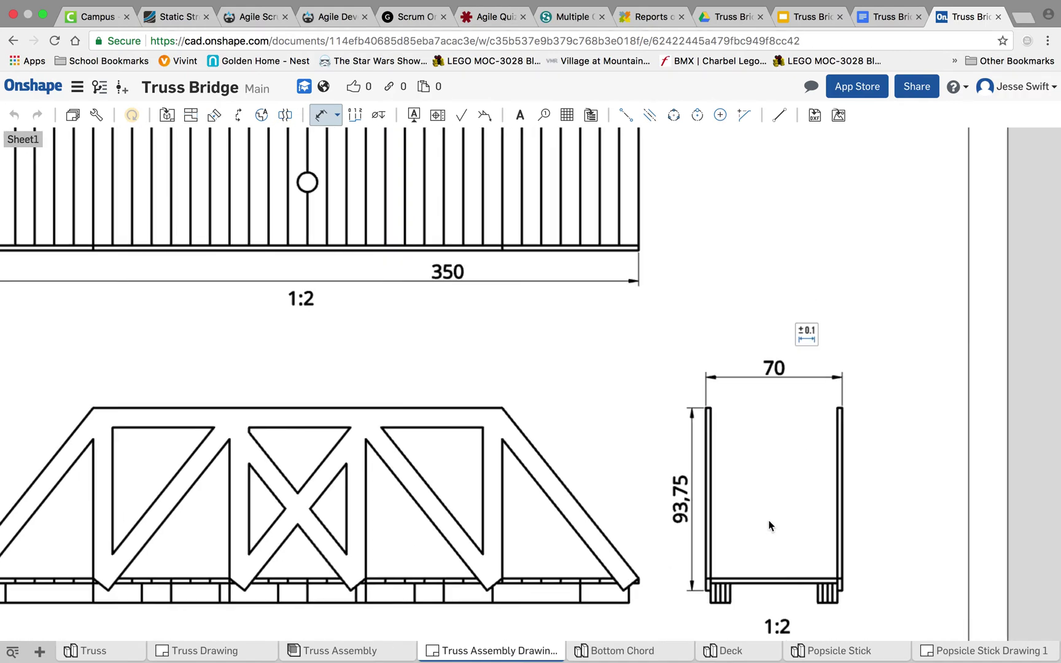
pyautogui.scroll(-3, 770, 525)
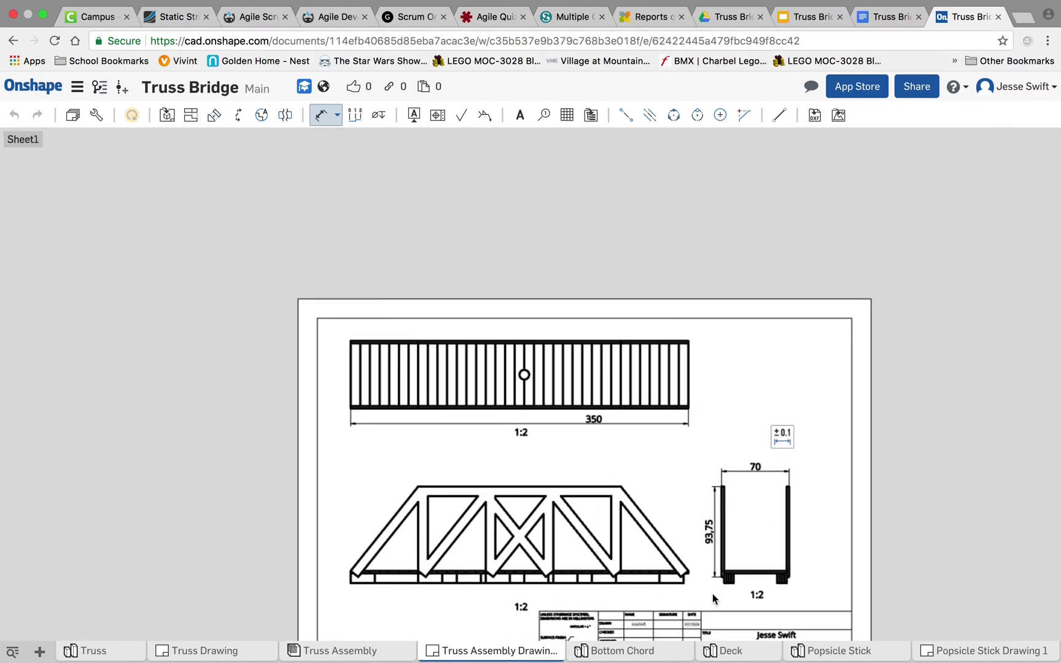
pyautogui.click(783, 584)
pyautogui.click(774, 592)
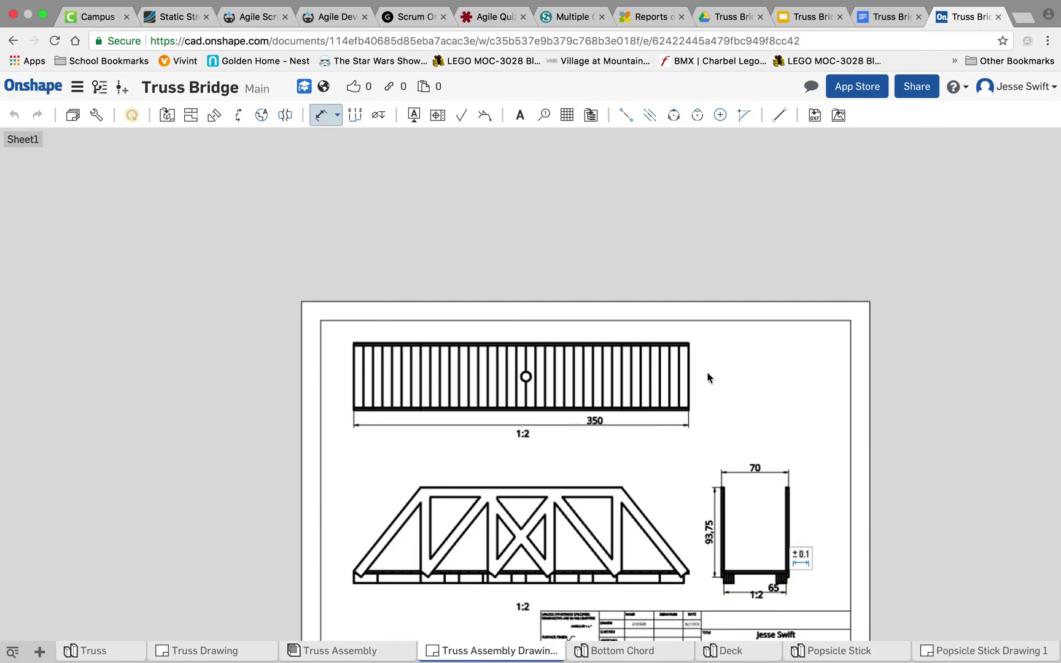
pyautogui.scroll(1, 708, 378)
pyautogui.scroll(2, 691, 386)
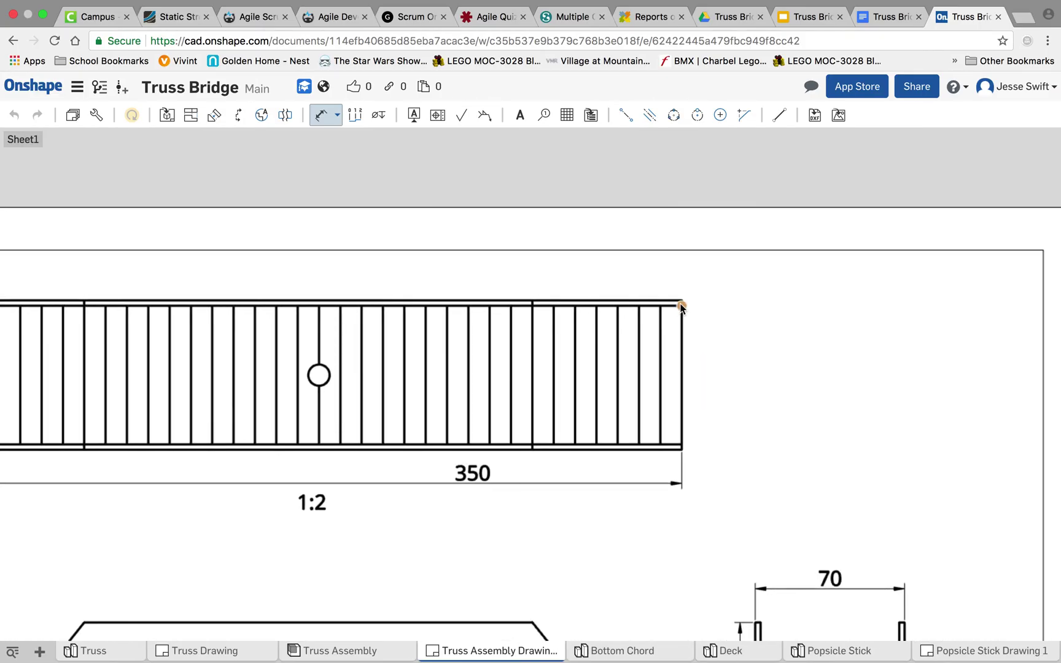
pyautogui.click(682, 444)
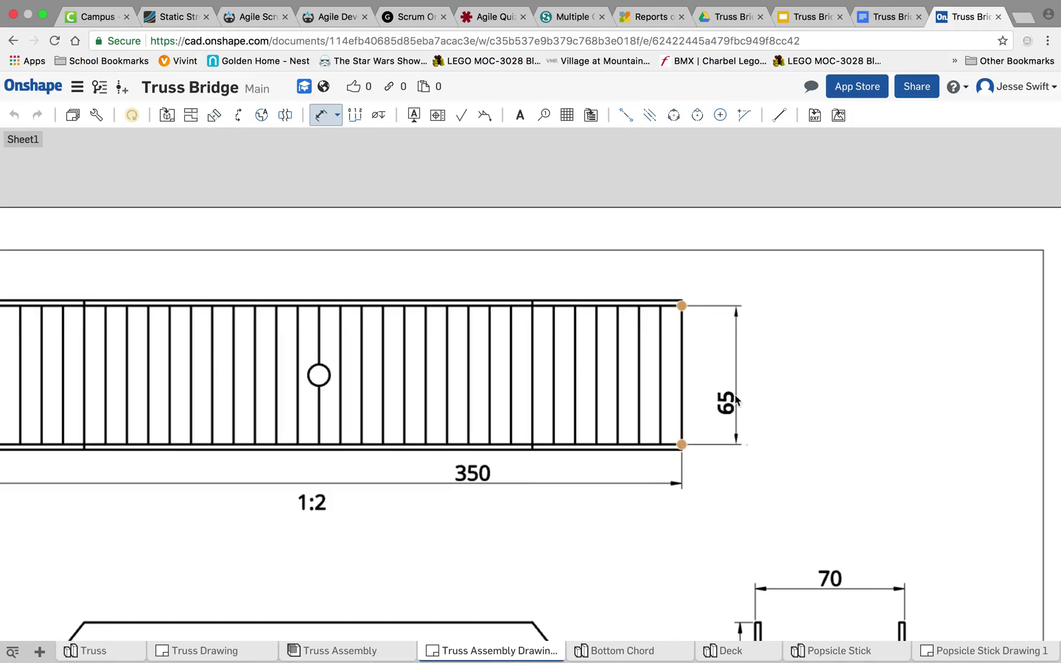
pyautogui.click(734, 391)
pyautogui.scroll(-3, 786, 445)
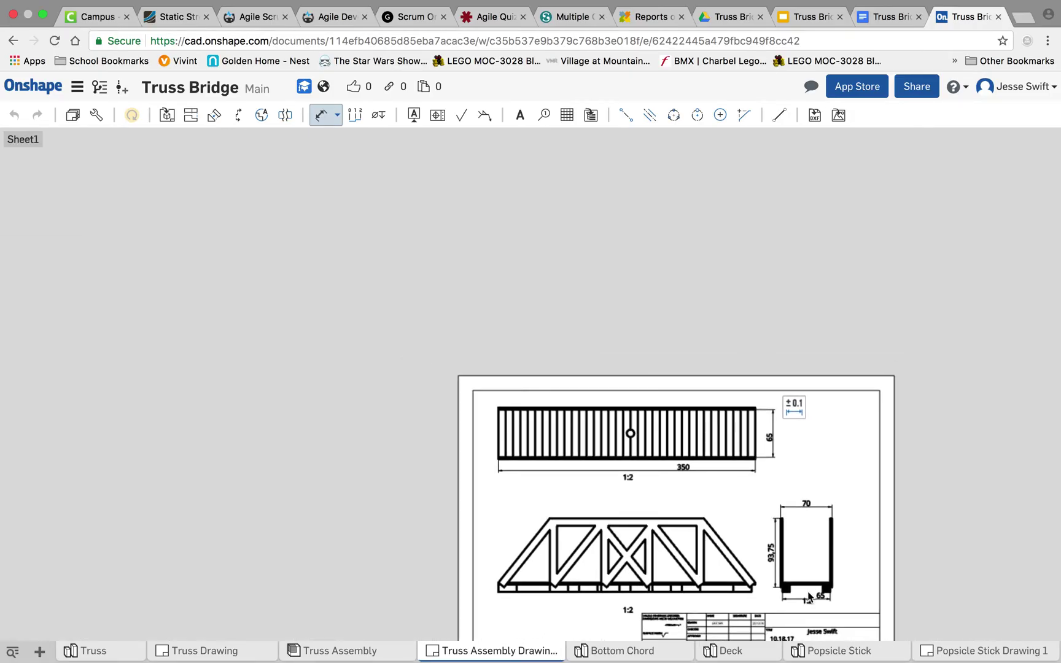
pyautogui.scroll(-2, 823, 589)
pyautogui.scroll(1, 821, 597)
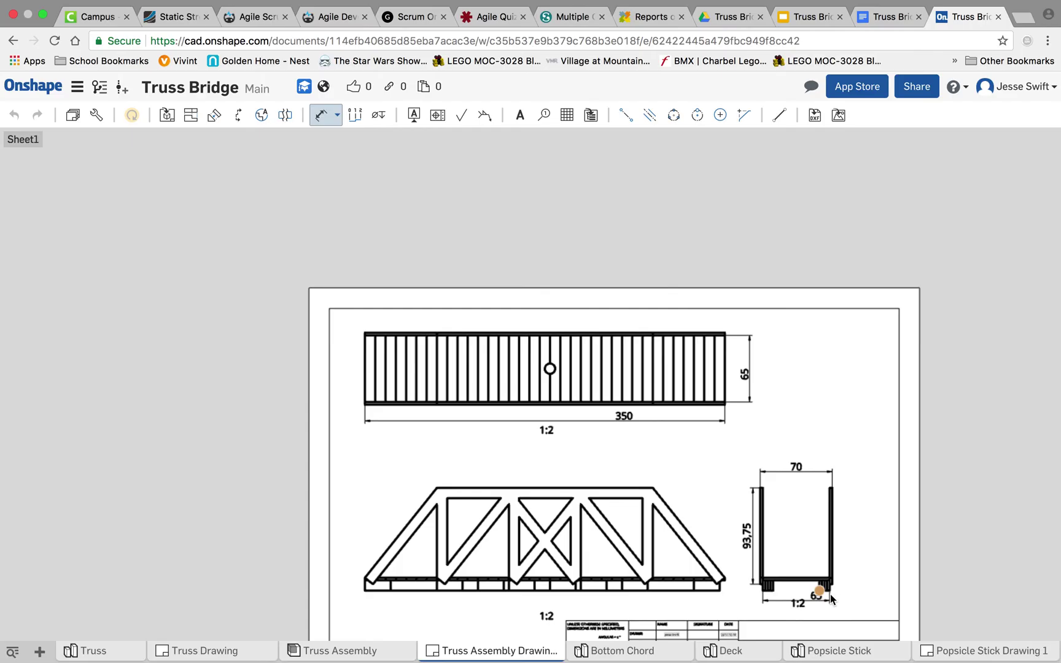
pyautogui.scroll(2, 820, 605)
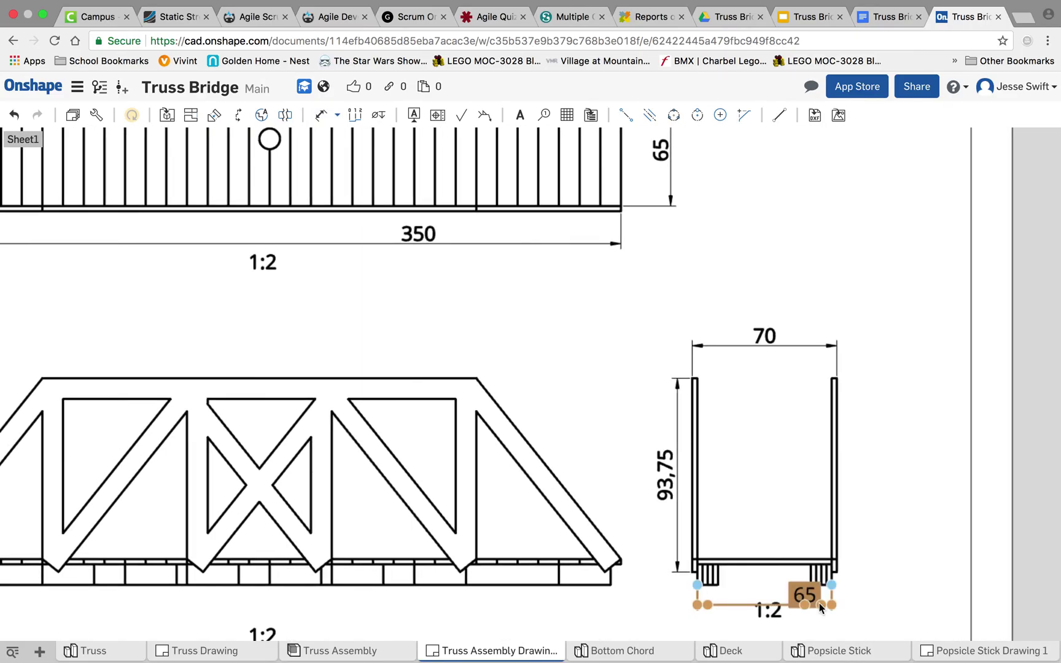
# Cancel the pending end-view 65 and dimension the truss top chord at 210.
pyautogui.press('Escape')
pyautogui.click(670, 459)
pyautogui.scroll(-1, 669, 459)
pyautogui.scroll(-2, 670, 460)
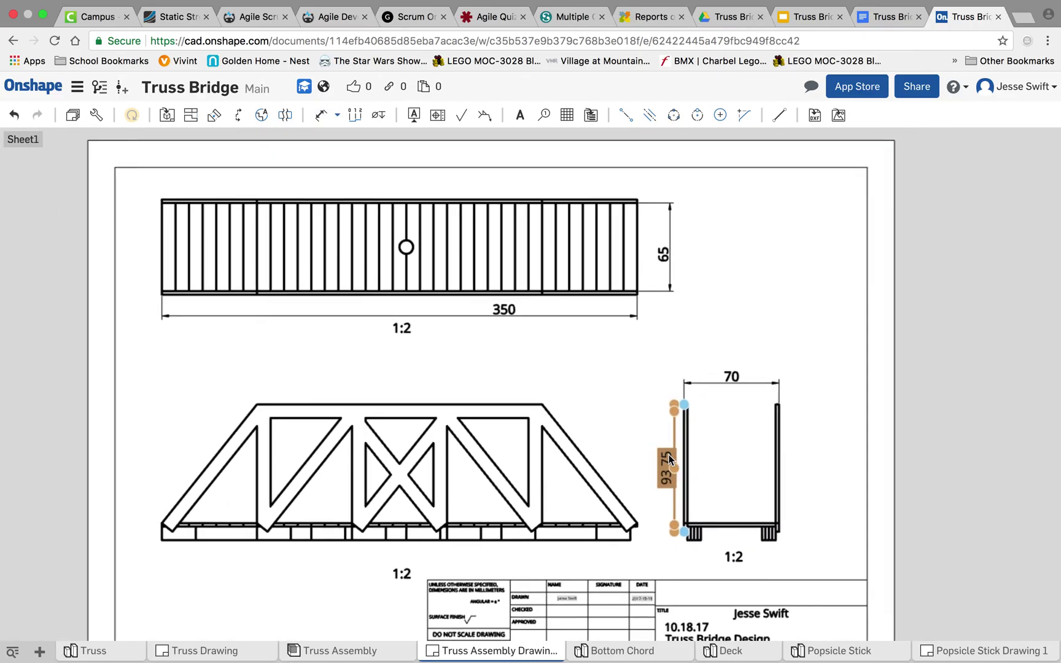
pyautogui.click(498, 375)
pyautogui.click(320, 115)
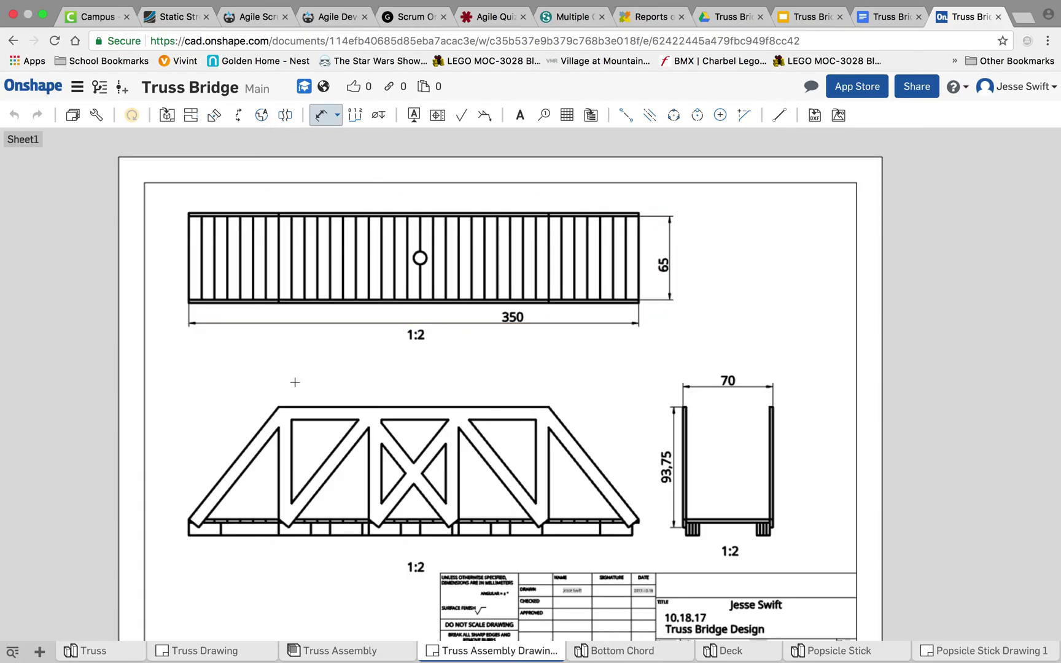
pyautogui.click(279, 406)
pyautogui.click(548, 406)
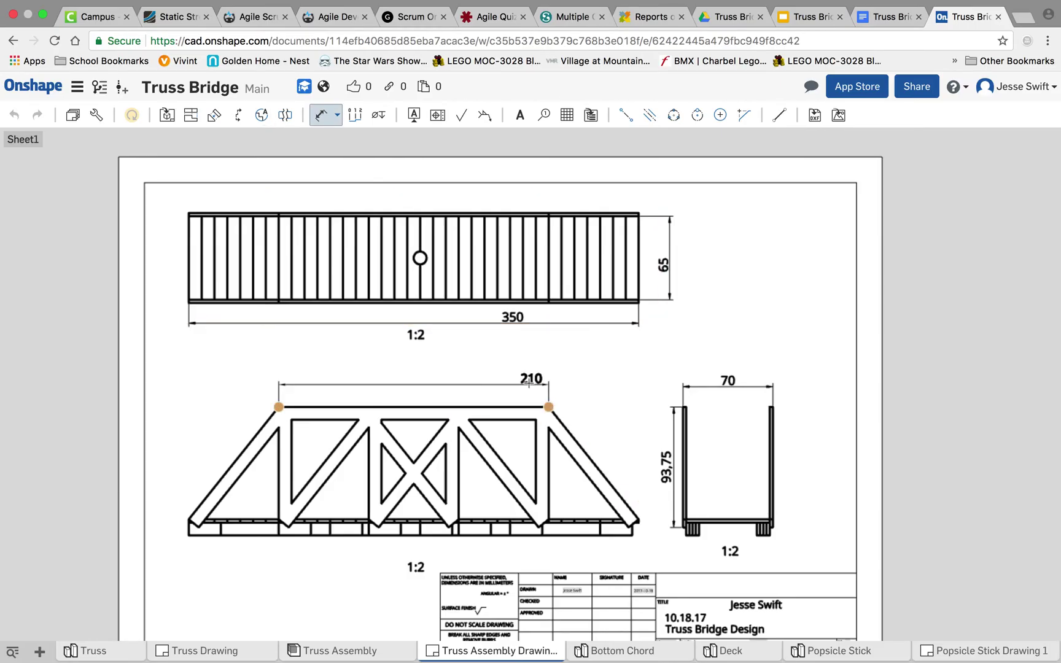
pyautogui.click(514, 383)
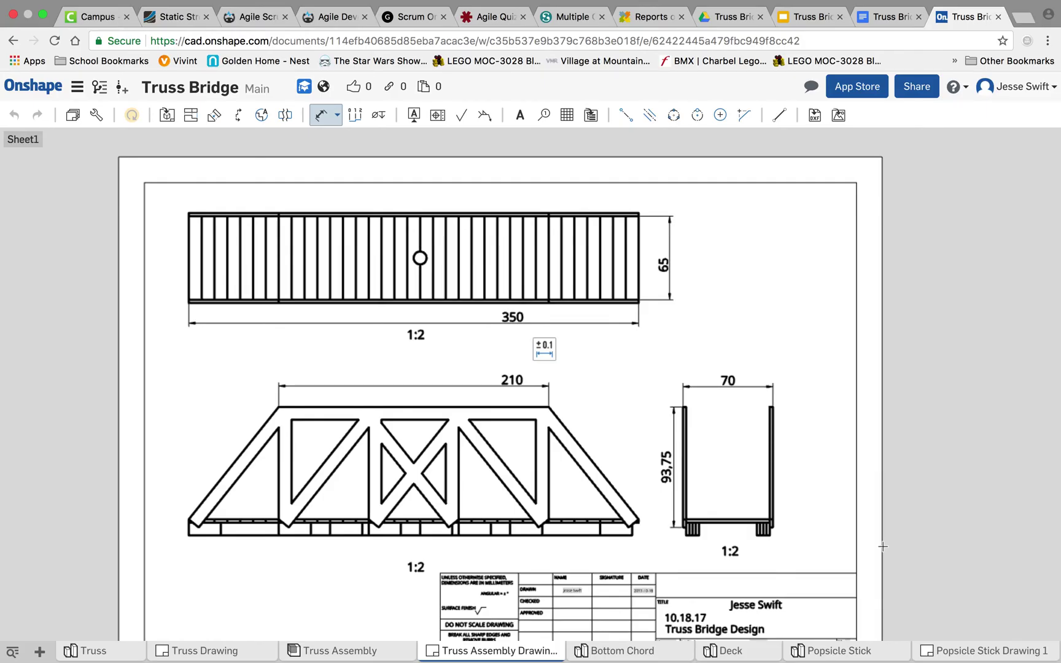
# Add an R5 radius dimension to the deck's round hole, then bring up the Sheets list.
pyautogui.click(421, 258)
pyautogui.scroll(2, 415, 258)
pyautogui.scroll(1, 418, 258)
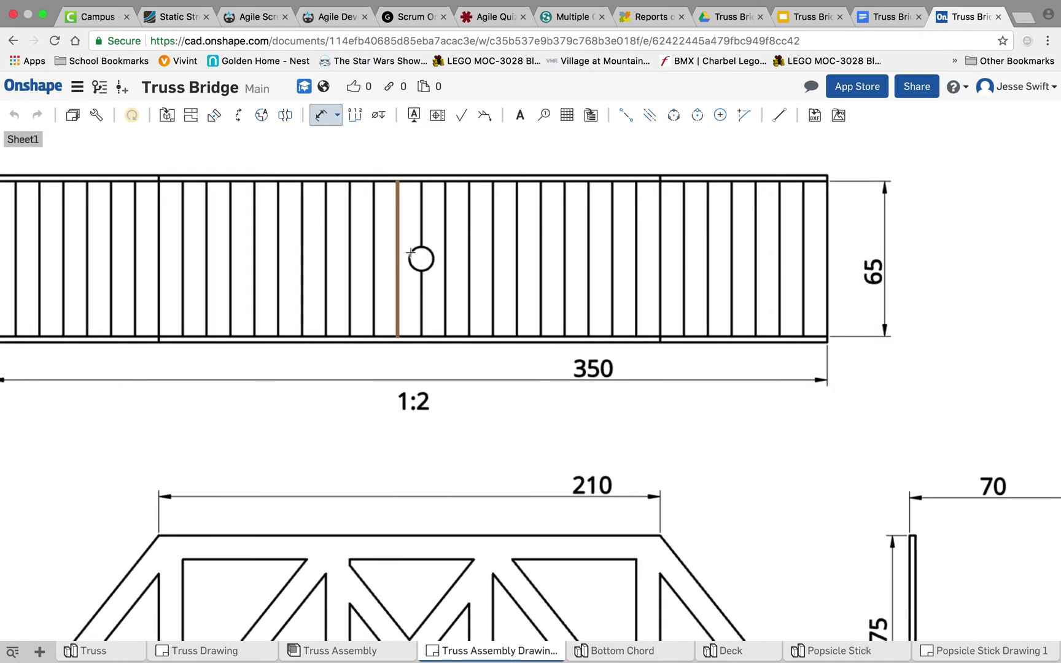
pyautogui.click(432, 262)
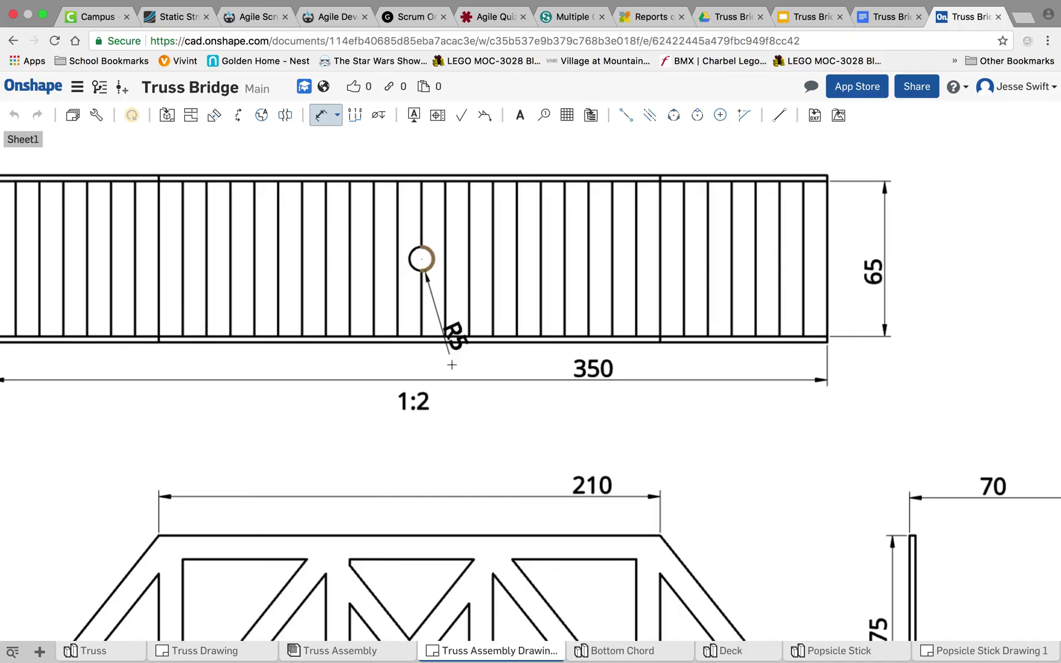
pyautogui.click(495, 423)
pyautogui.scroll(-3, 578, 479)
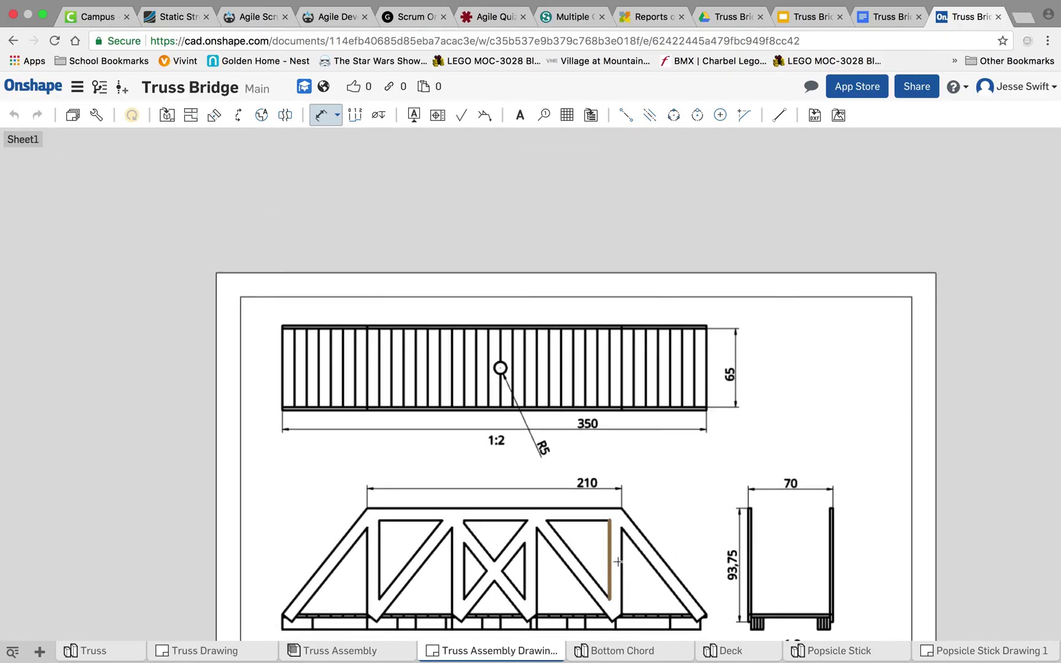
pyautogui.scroll(-2, 645, 565)
pyautogui.scroll(4, 657, 553)
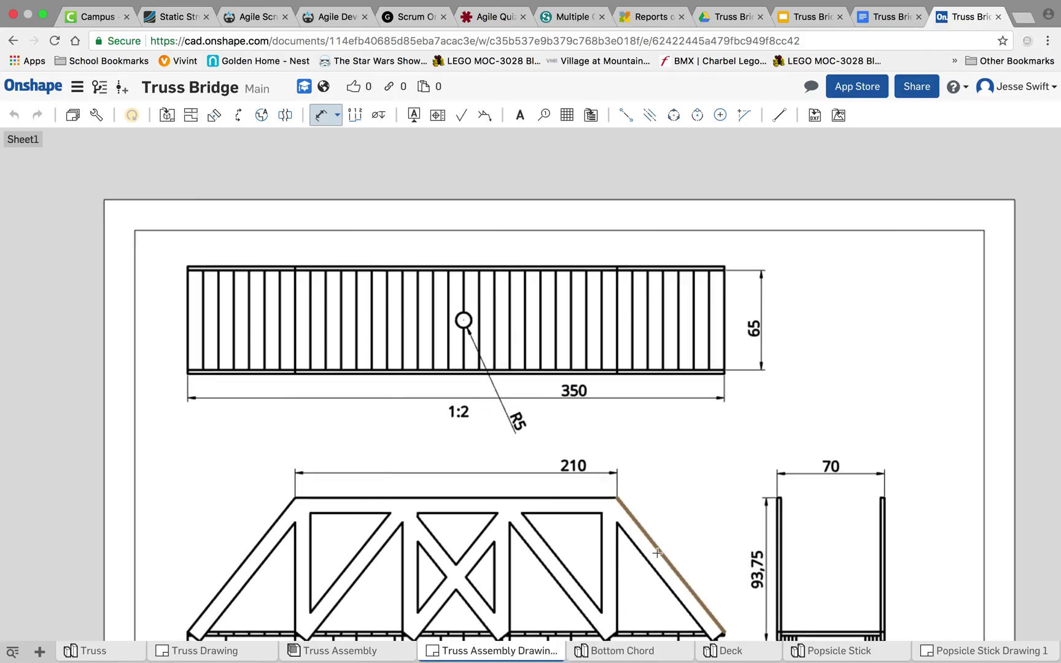
pyautogui.scroll(-4, 657, 565)
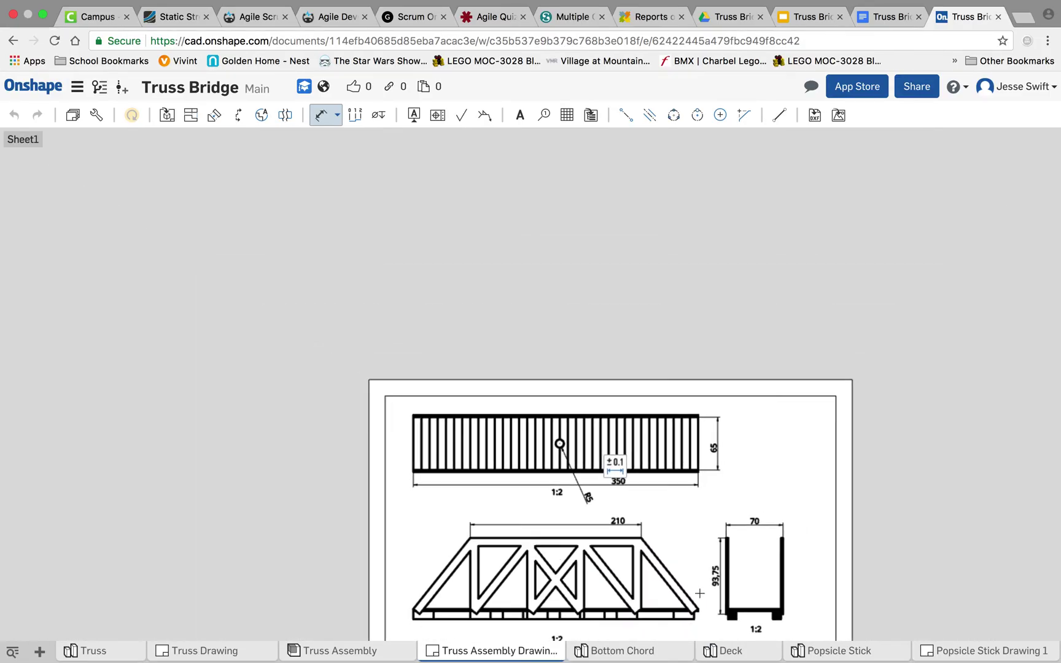
pyautogui.scroll(-2, 699, 593)
pyautogui.scroll(-2, 699, 593)
pyautogui.scroll(1, 676, 607)
pyautogui.scroll(3, 664, 615)
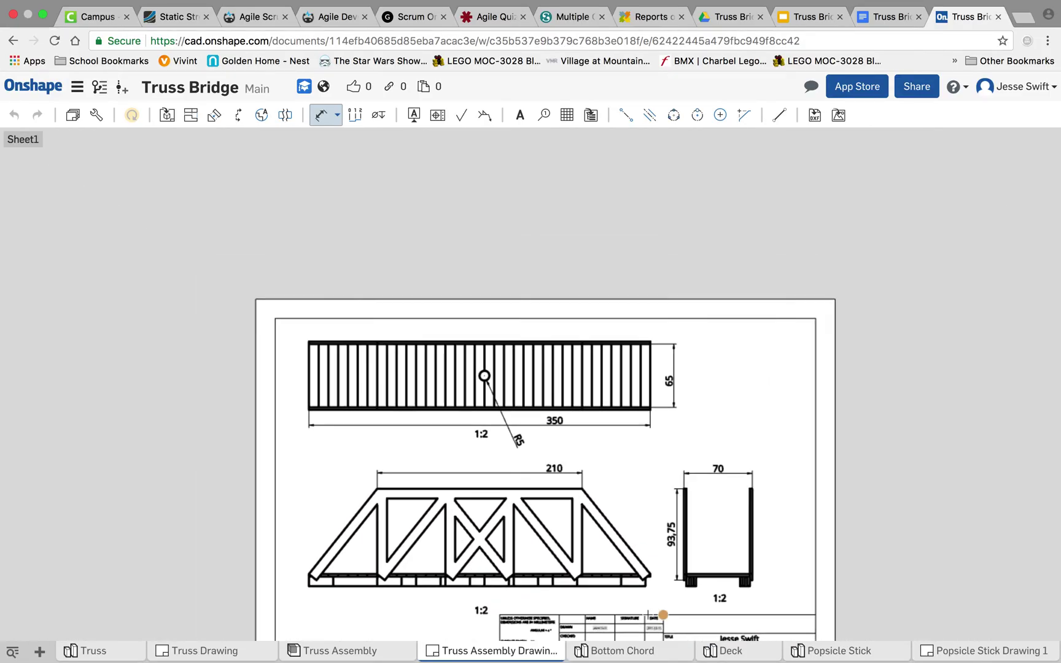
pyautogui.scroll(3, 657, 614)
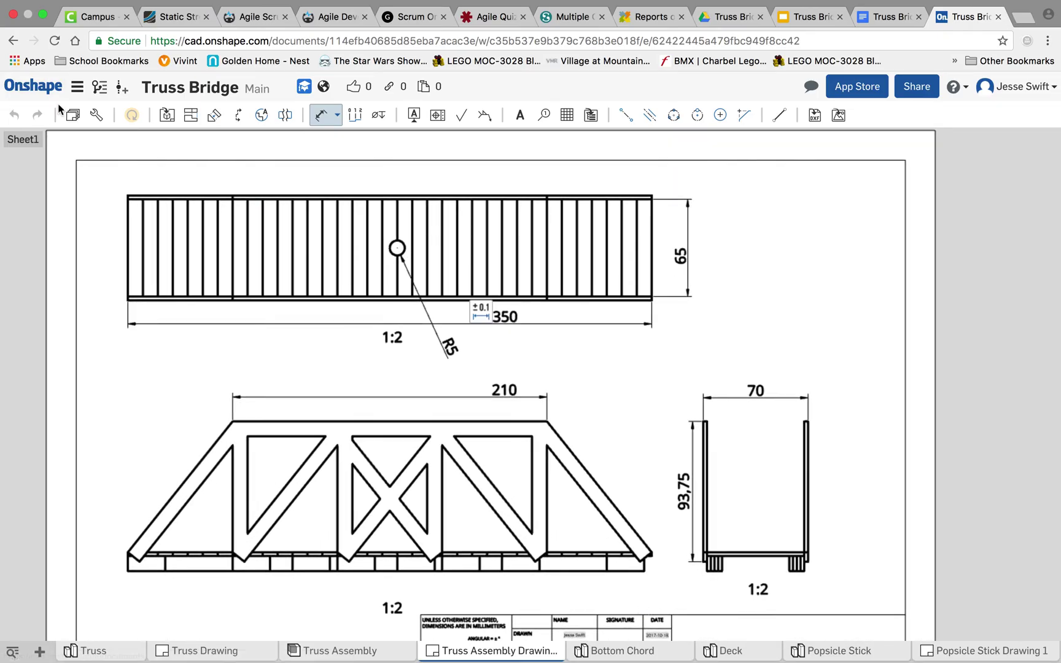
pyautogui.click(71, 115)
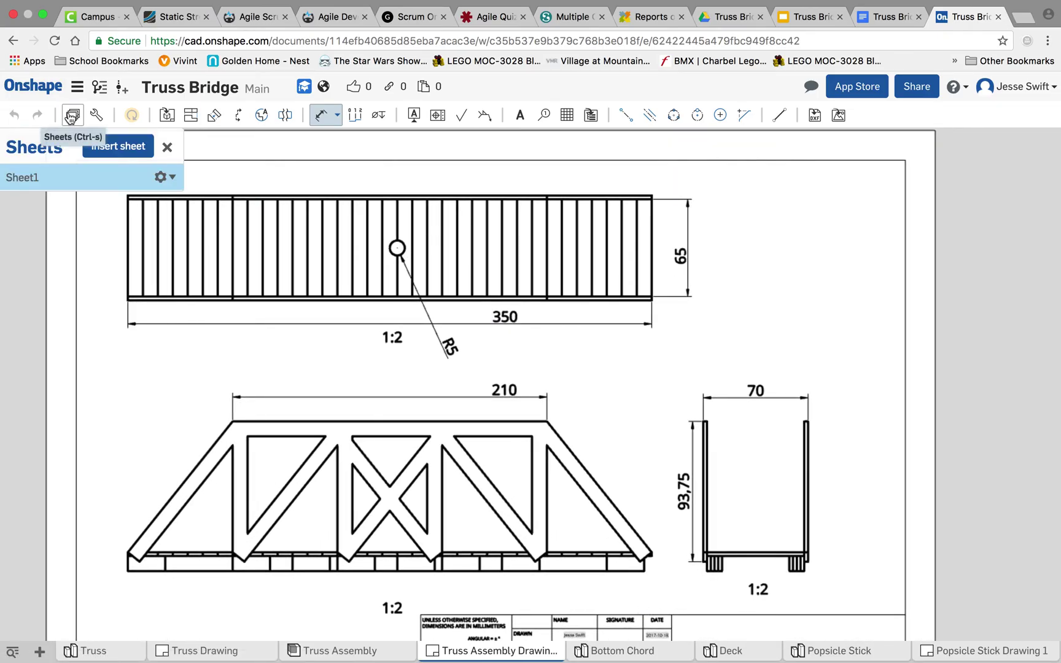
# Insert a blank Sheet2 and close the Sheets panel.
pyautogui.click(126, 148)
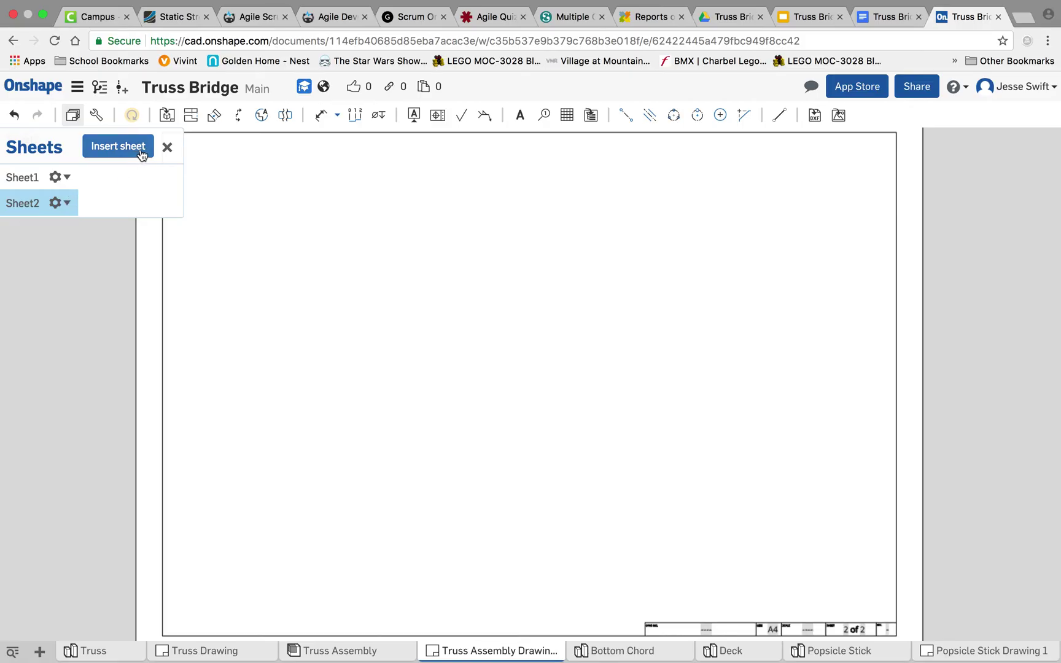
pyautogui.click(166, 146)
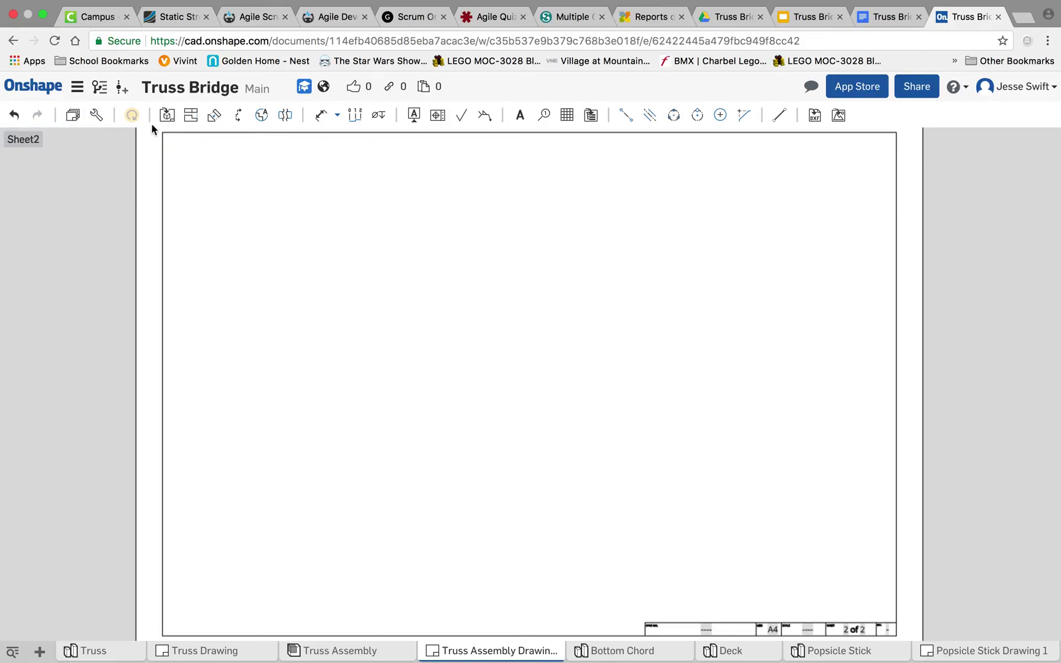
# Place an isometric view of the Truss Assembly at the centre of Sheet2.
pyautogui.click(167, 118)
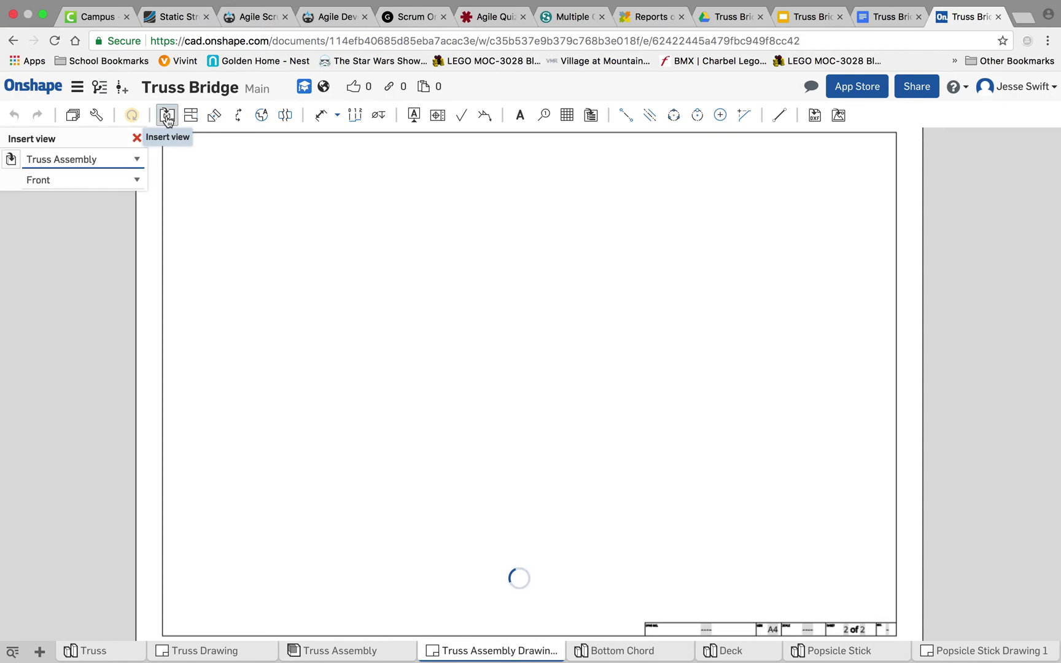
pyautogui.click(90, 179)
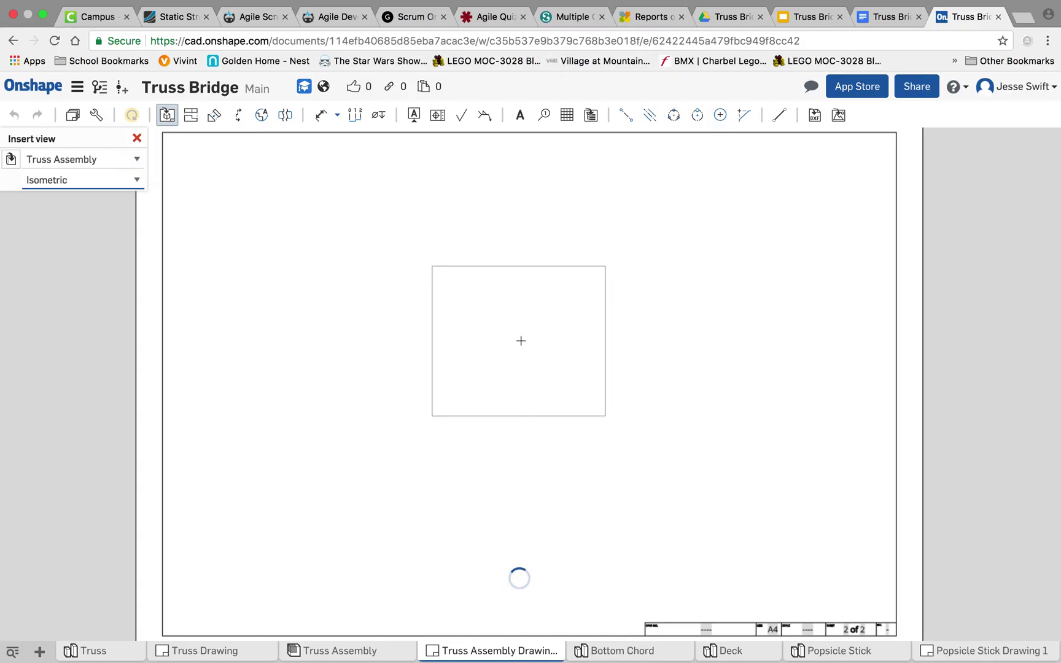
pyautogui.click(520, 341)
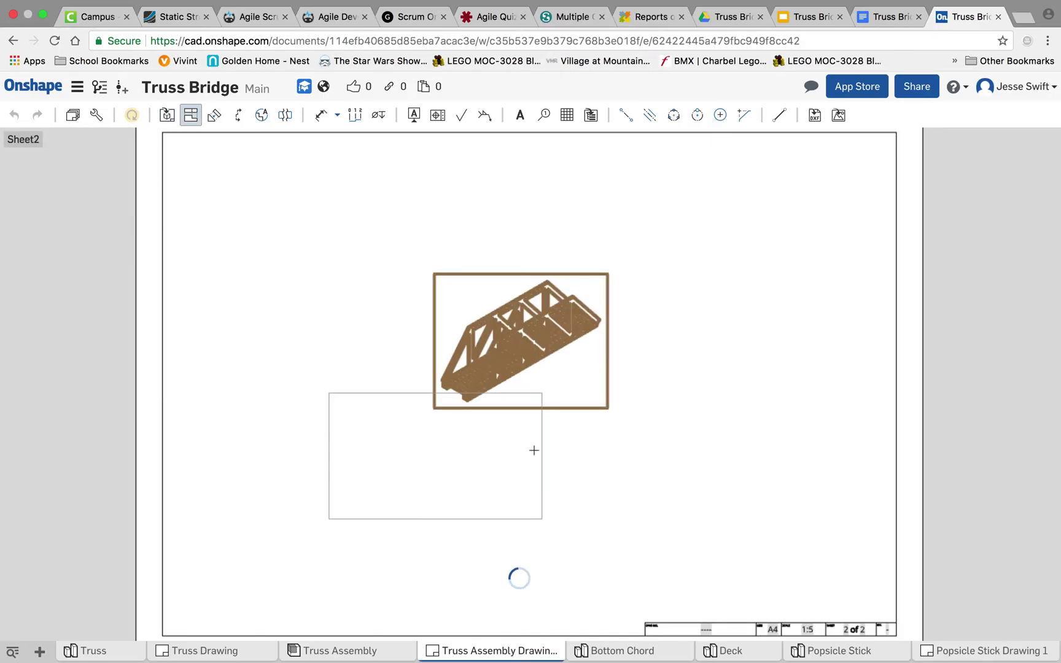
pyautogui.press('Escape')
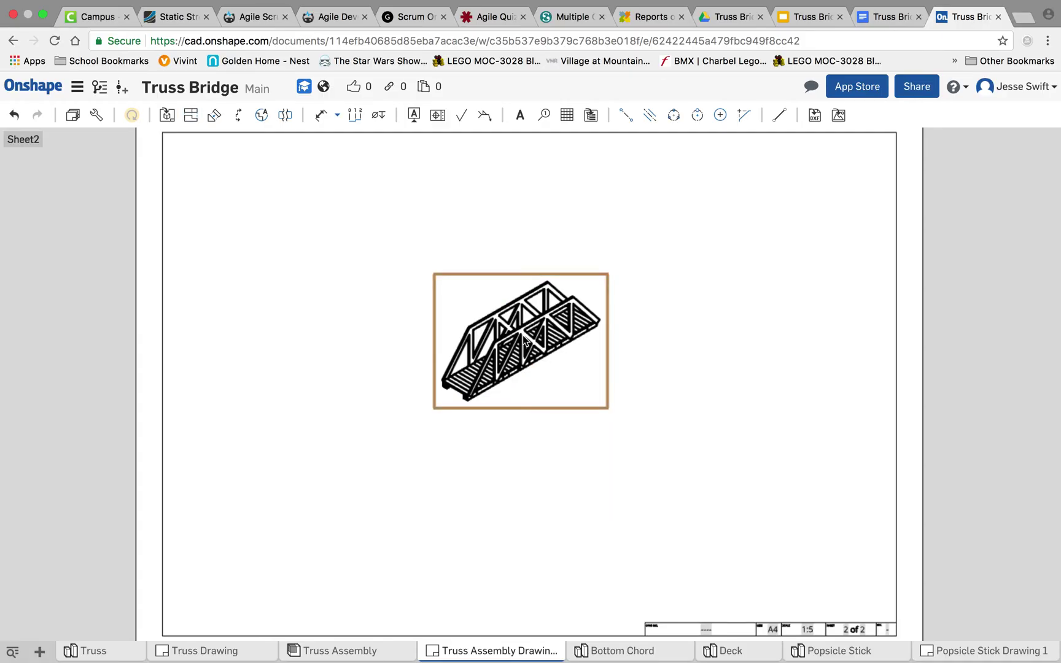
# Rescale the isometric view to 1:1.5, labelled 0.6667:1.
pyautogui.doubleClick(525, 340)
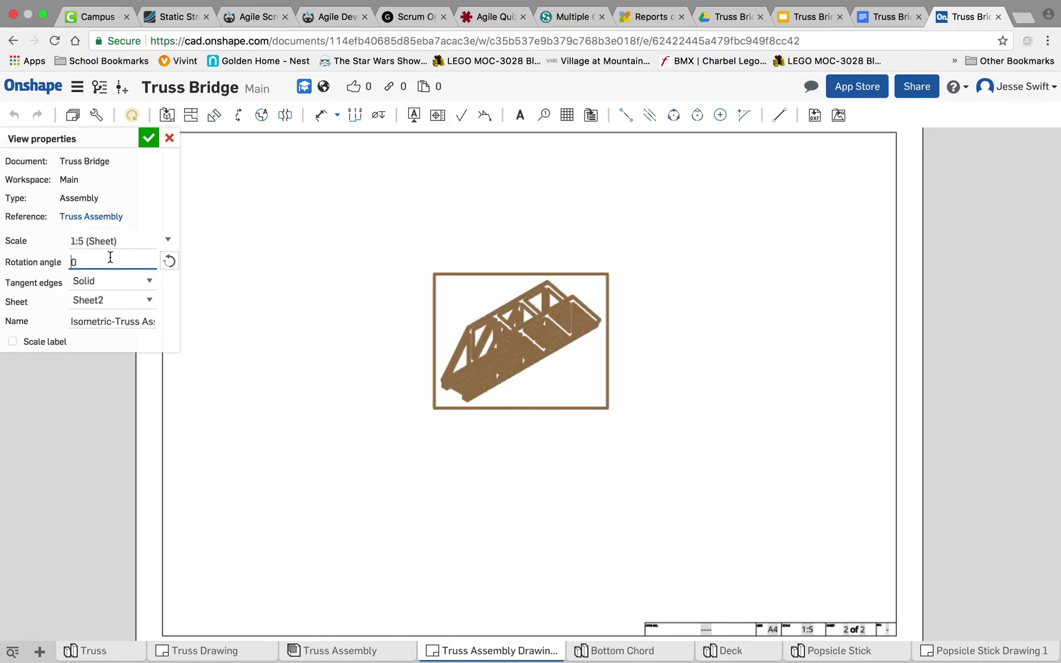
pyautogui.click(168, 242)
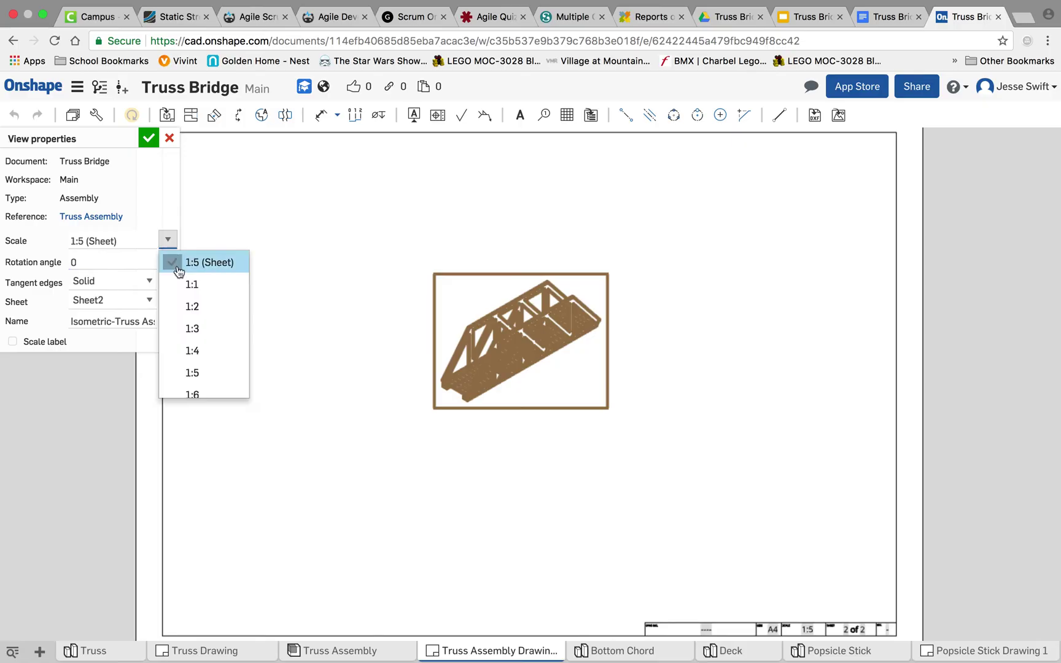
pyautogui.click(192, 306)
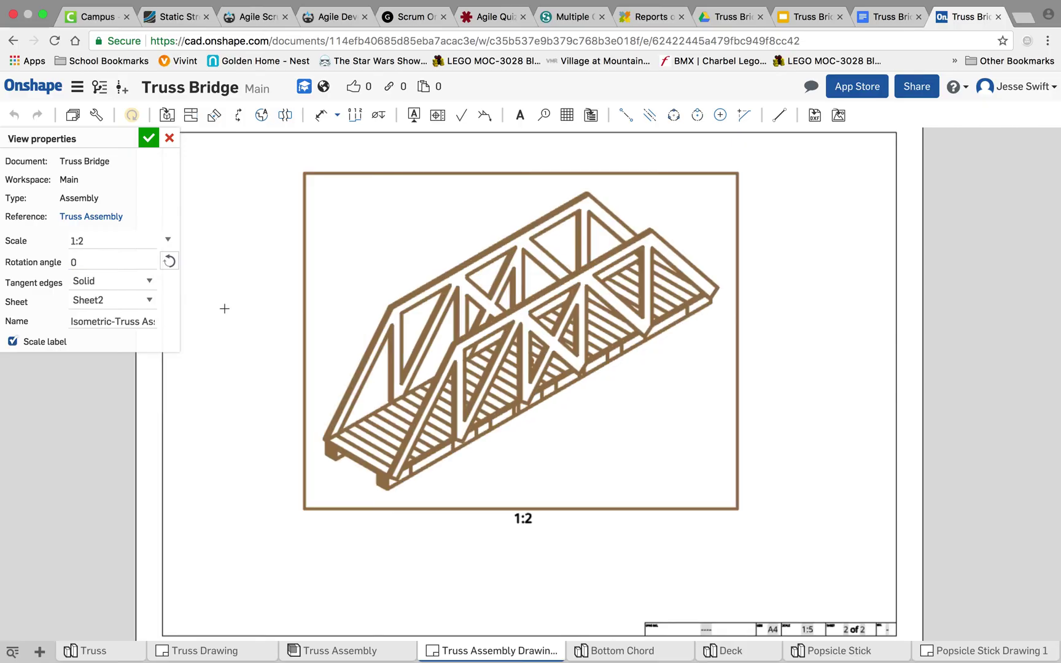
pyautogui.click(78, 241)
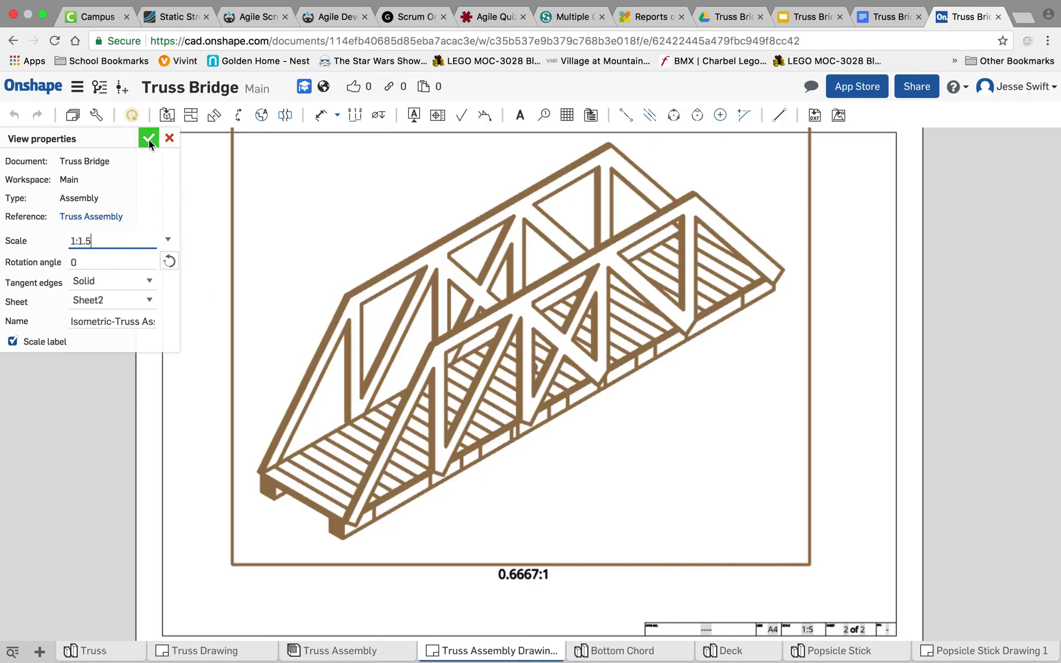
pyautogui.click(149, 140)
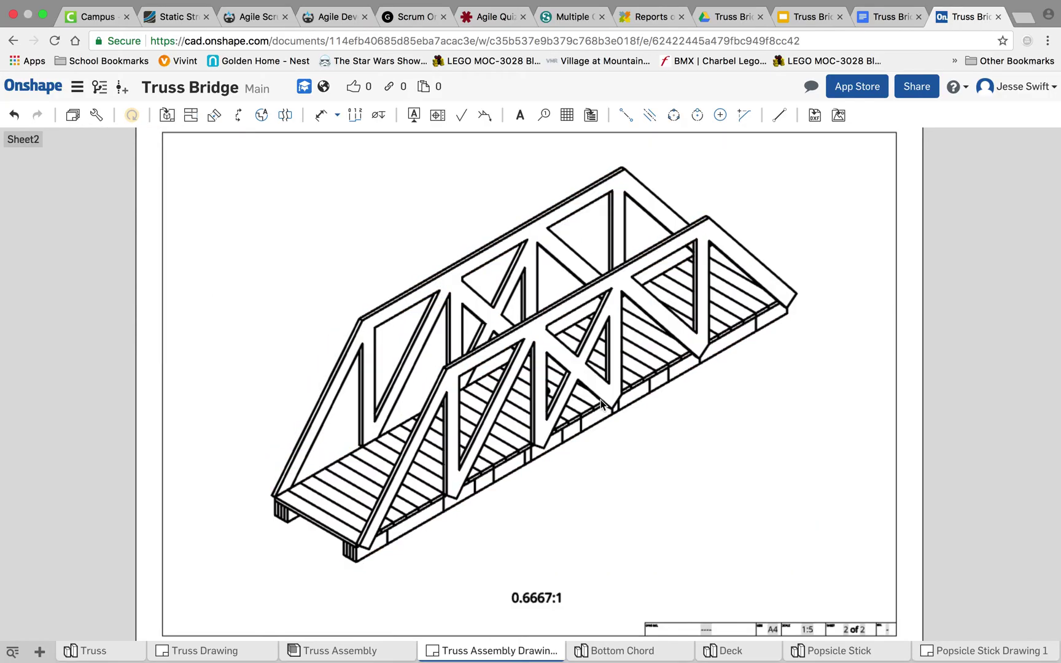
pyautogui.click(602, 403)
pyautogui.scroll(2, 725, 425)
pyautogui.scroll(1, 725, 426)
pyautogui.scroll(-3, 725, 426)
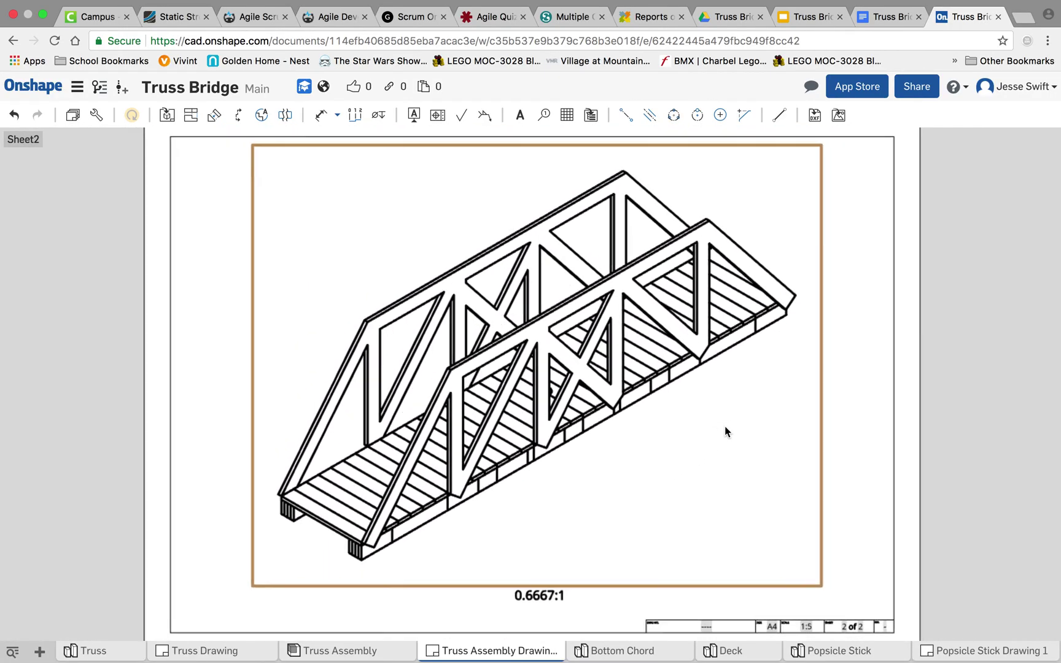
pyautogui.click(909, 583)
# Replace the drawing-number dashes with the author's name and 'Truss Design'.
pyautogui.click(708, 629)
pyautogui.doubleClick(708, 628)
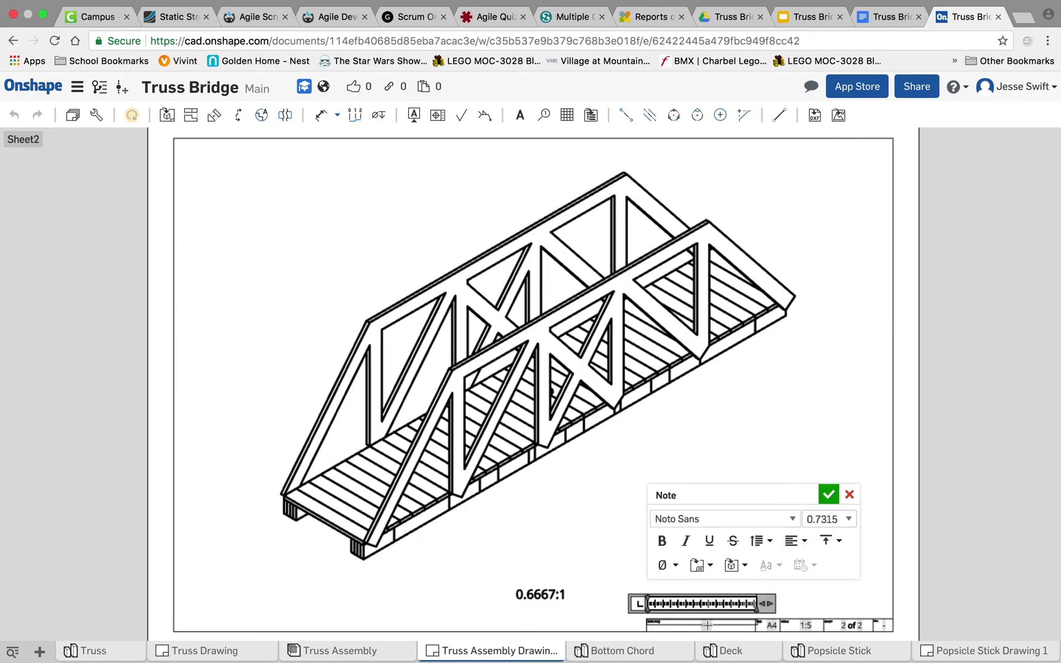
pyautogui.scroll(3, 707, 626)
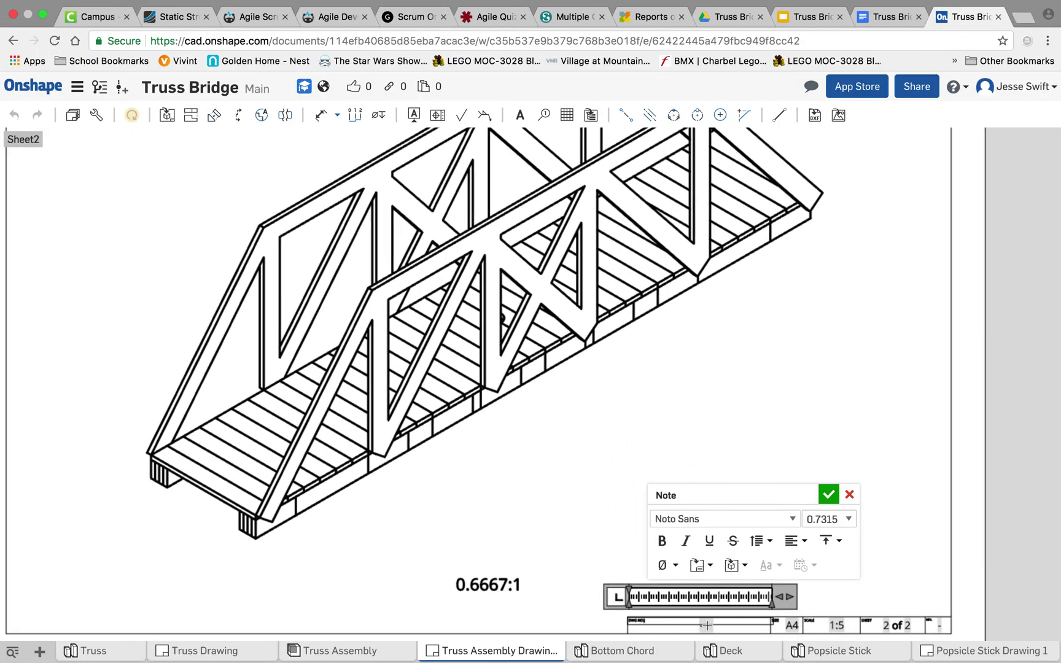
pyautogui.scroll(3, 708, 626)
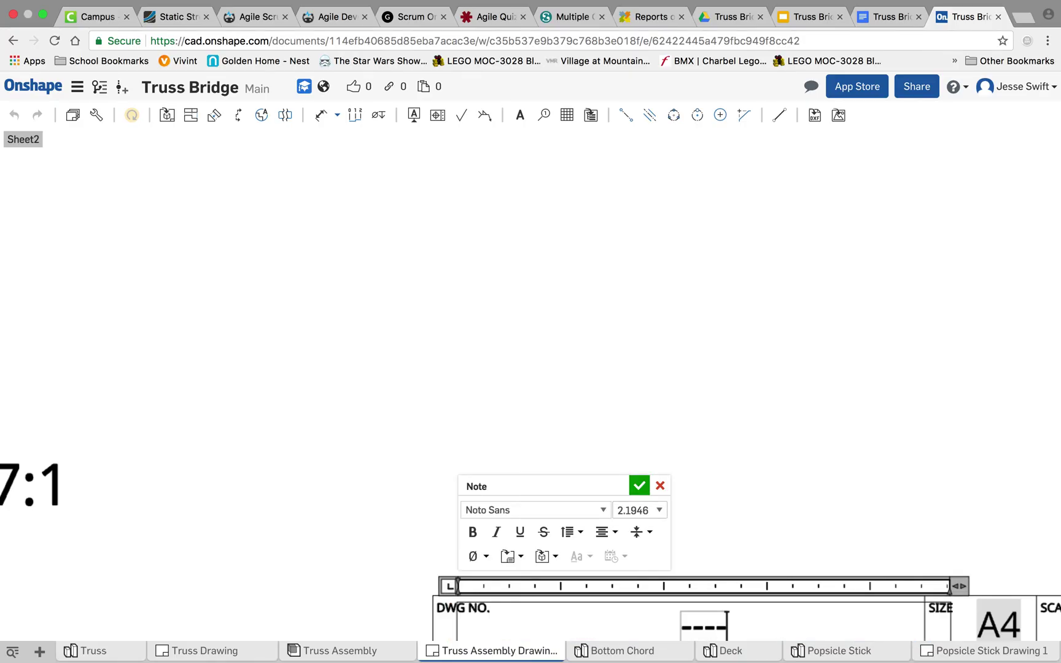
pyautogui.press('BackSpace')
pyautogui.press('BackSpace')
pyautogui.press('BackSpace')
pyautogui.write('Jesse Sw')
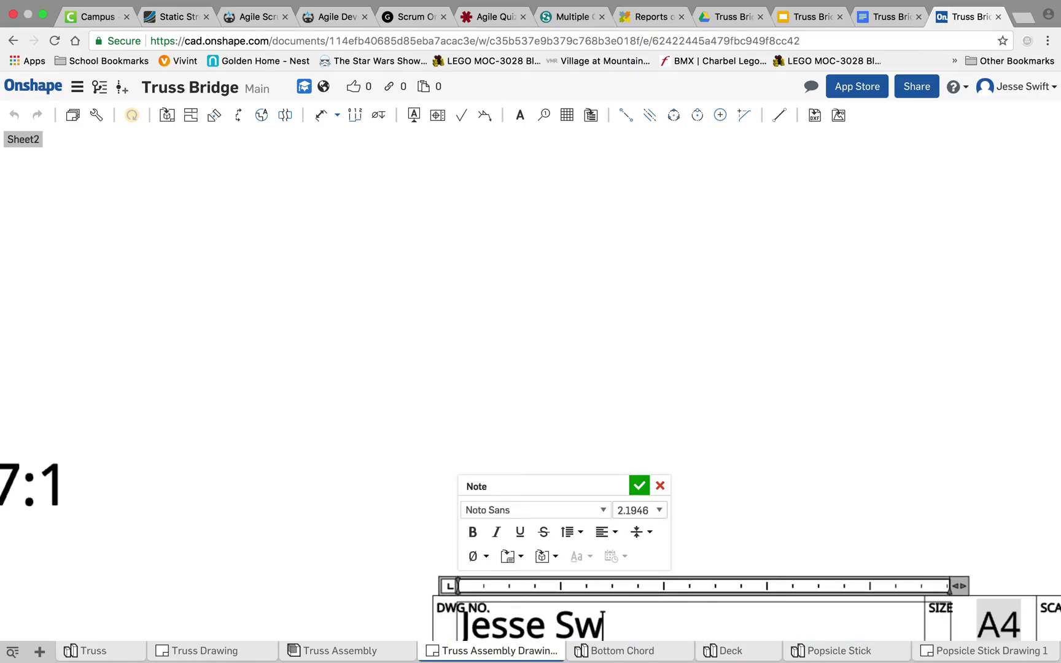
pyautogui.write('iftTr')
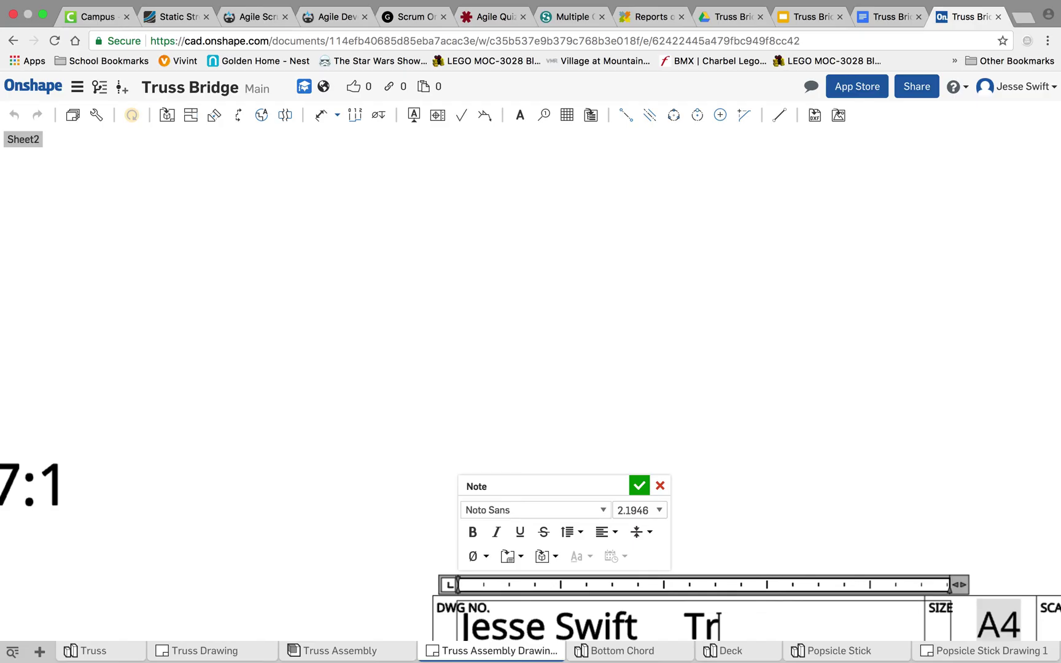
pyautogui.write('sus')
pyautogui.press('BackSpace')
pyautogui.press('BackSpace')
pyautogui.press('BackSpace')
pyautogui.write('uss')
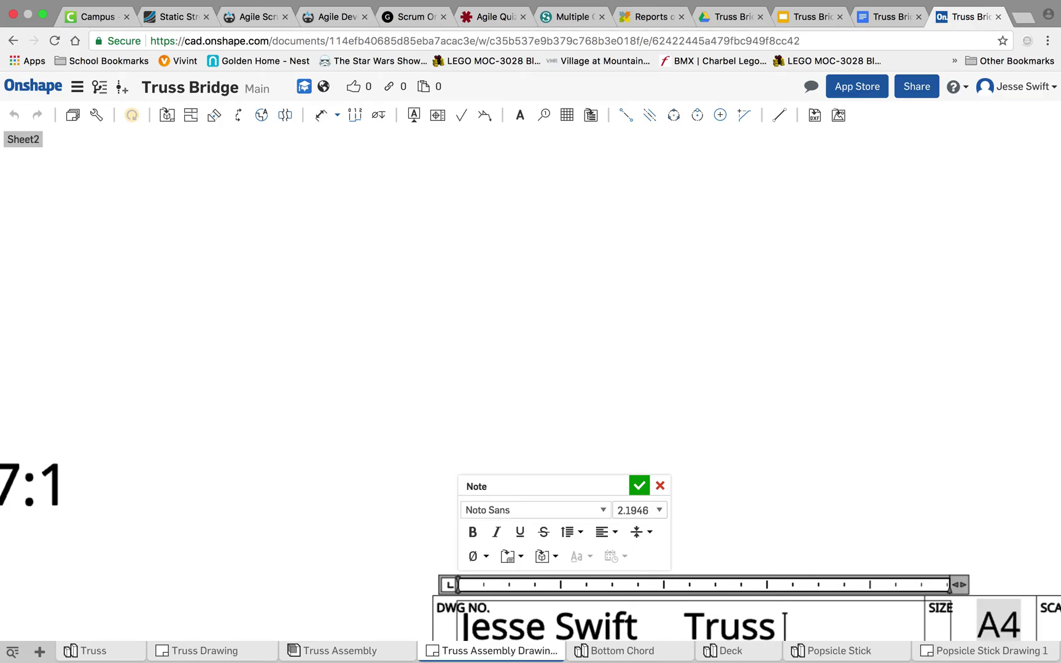
pyautogui.write(' Design')
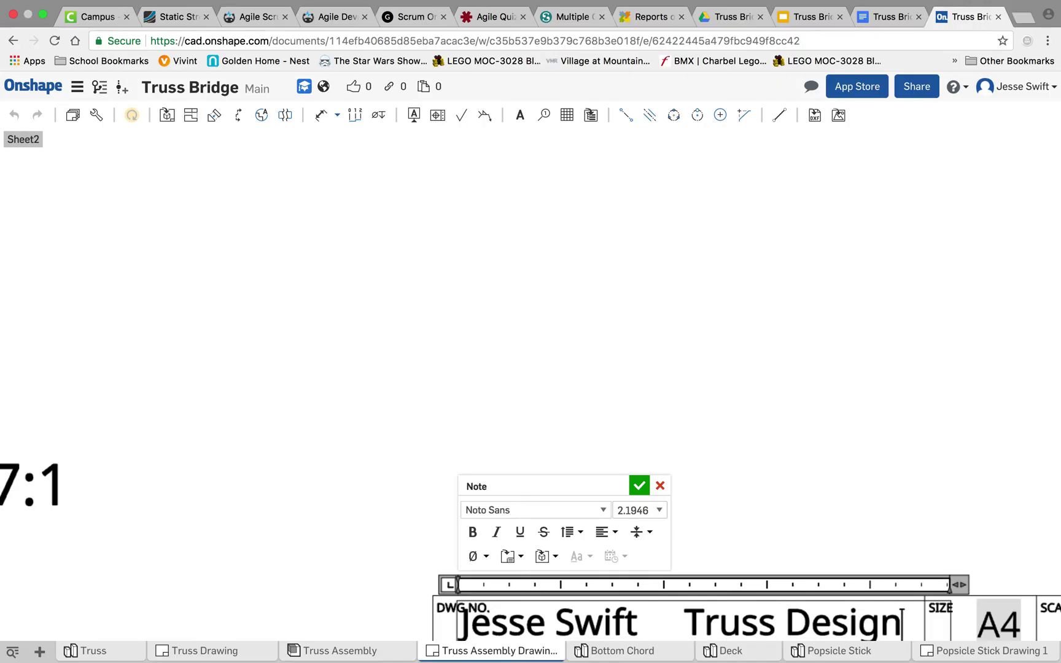
pyautogui.click(637, 485)
pyautogui.scroll(-5, 652, 442)
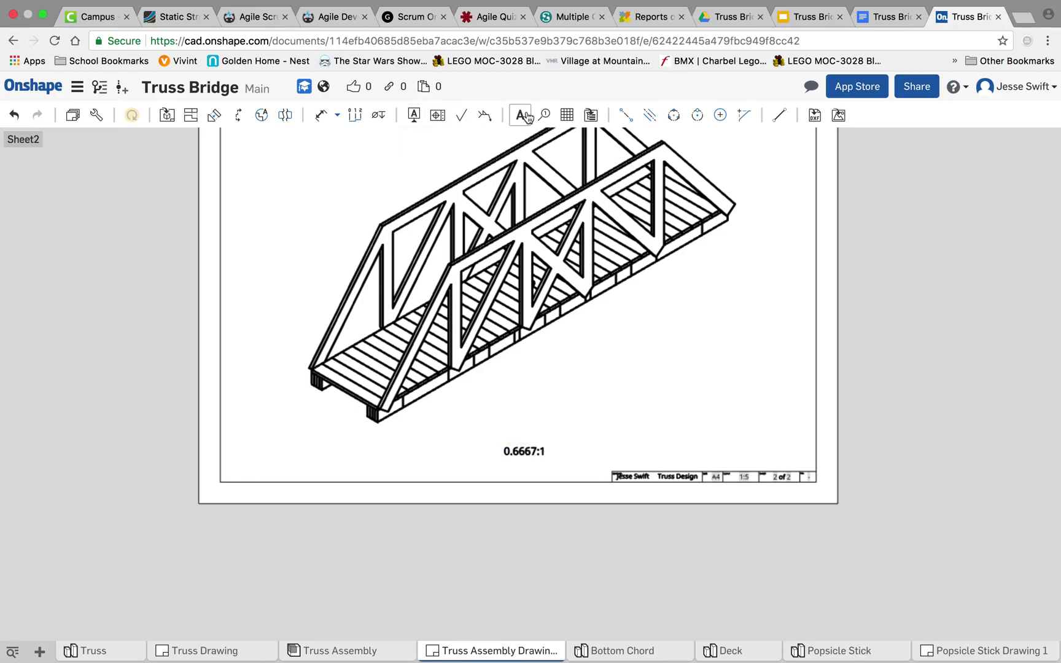
# Add leader notes 'Bottom Chord' and 'Truss' to those parts in the isometric view.
pyautogui.click(520, 115)
pyautogui.scroll(5, 689, 241)
pyautogui.scroll(2, 712, 227)
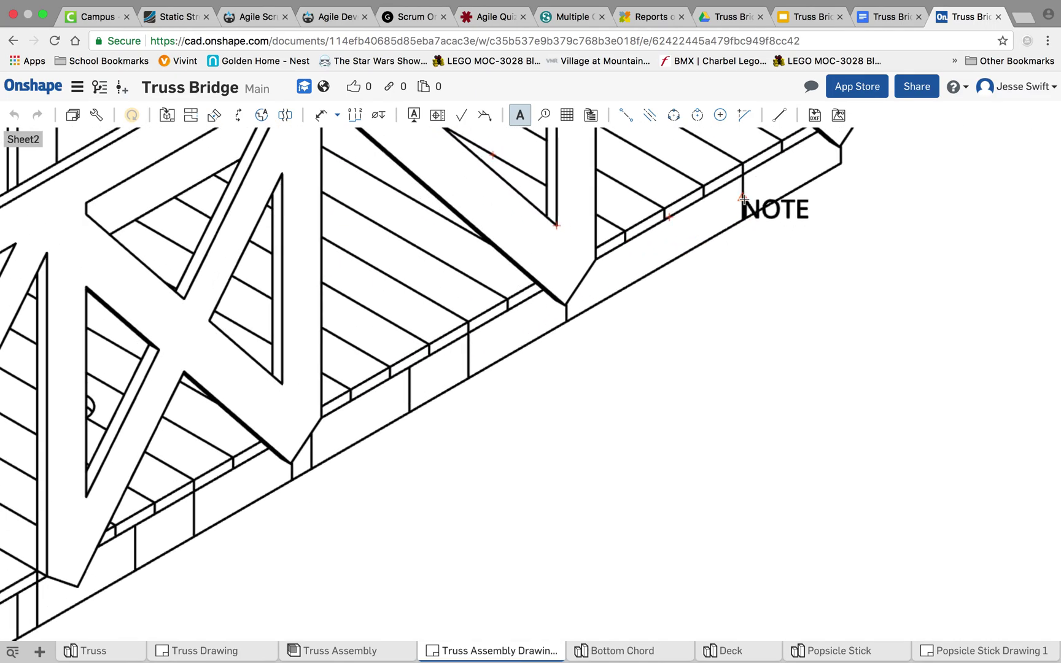
pyautogui.click(743, 200)
pyautogui.click(818, 345)
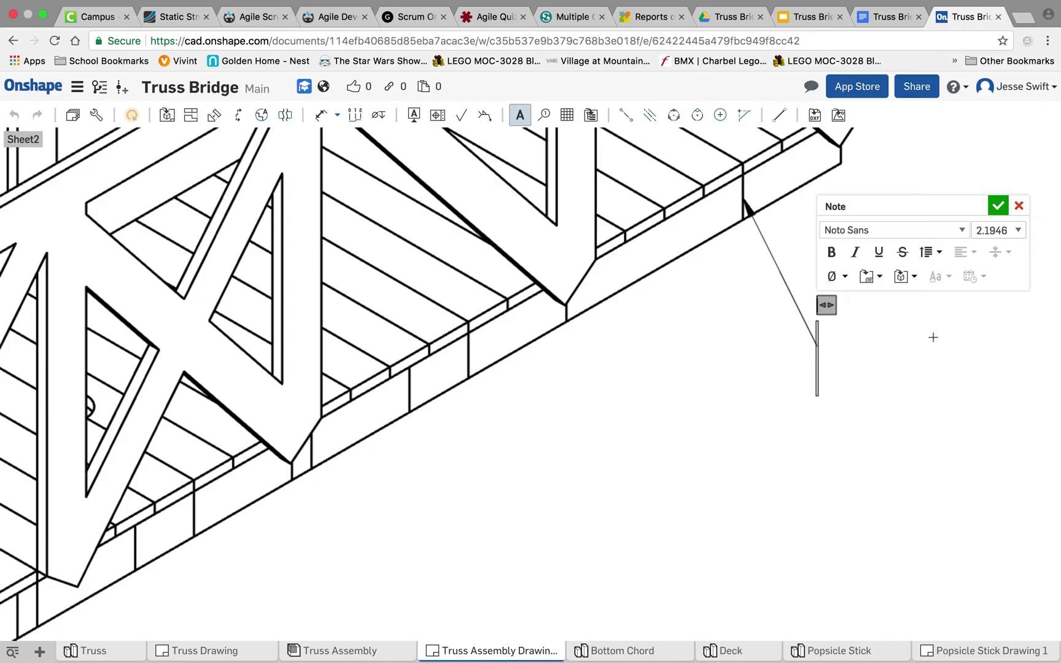
pyautogui.write('Bottom ')
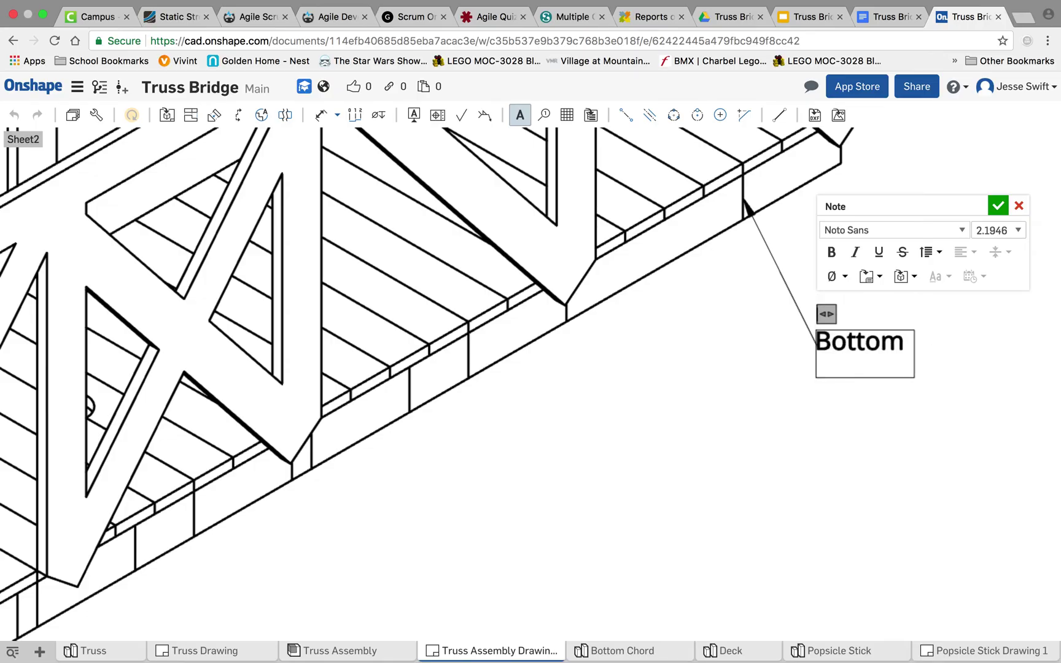
pyautogui.write('Chord')
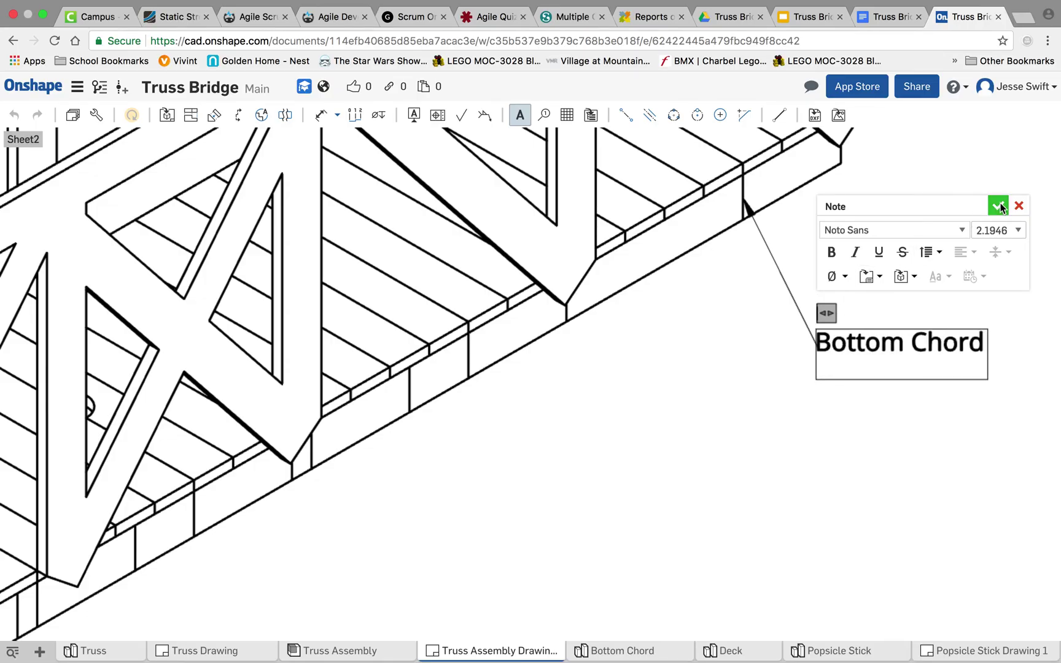
pyautogui.click(996, 206)
pyautogui.scroll(-2, 665, 310)
pyautogui.scroll(-3, 666, 310)
pyautogui.scroll(-3, 665, 311)
pyautogui.scroll(-1, 665, 310)
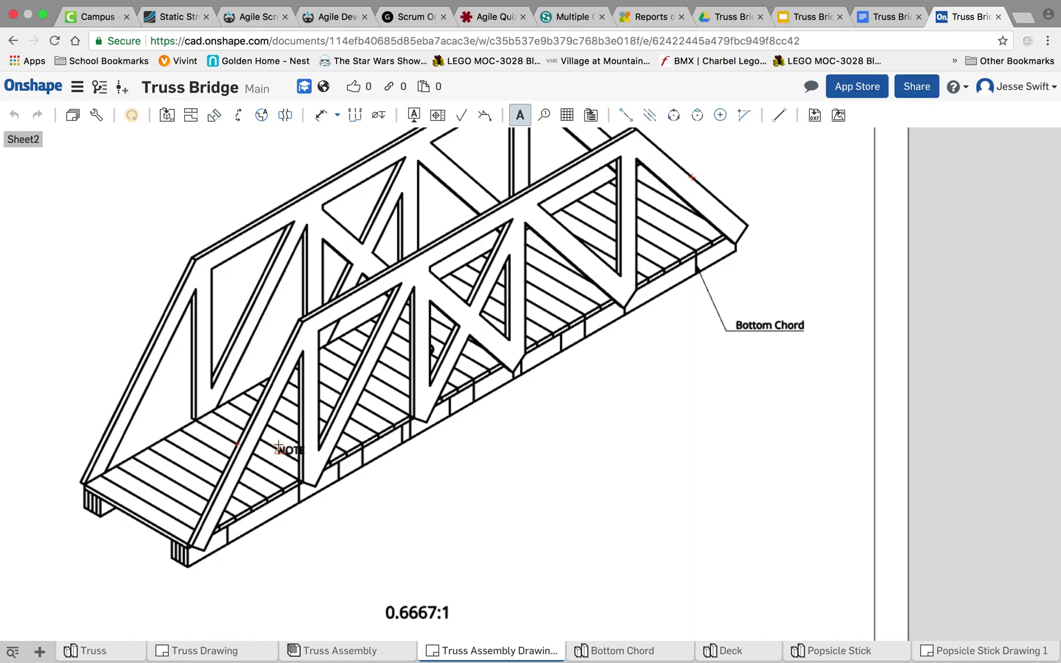
pyautogui.click(163, 353)
pyautogui.click(96, 293)
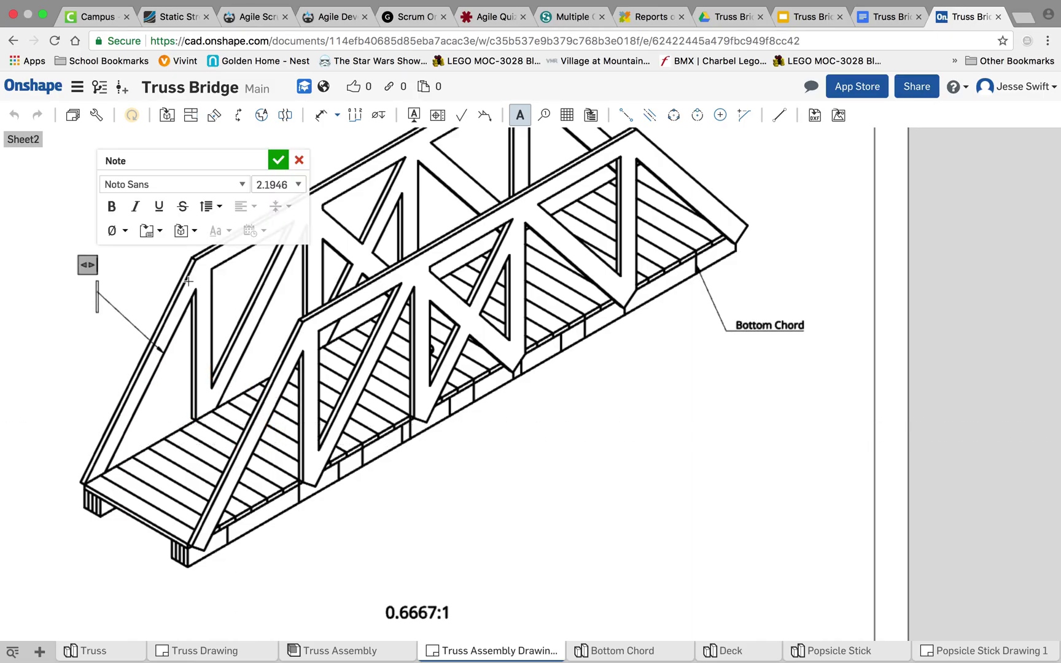
pyautogui.write('Truss')
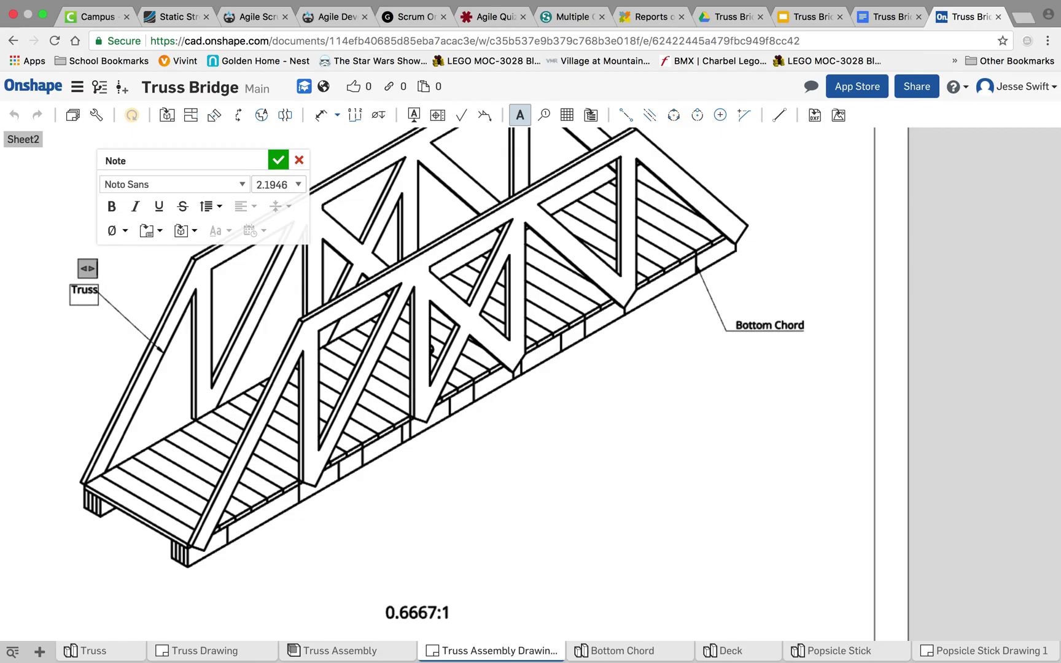
pyautogui.click(278, 160)
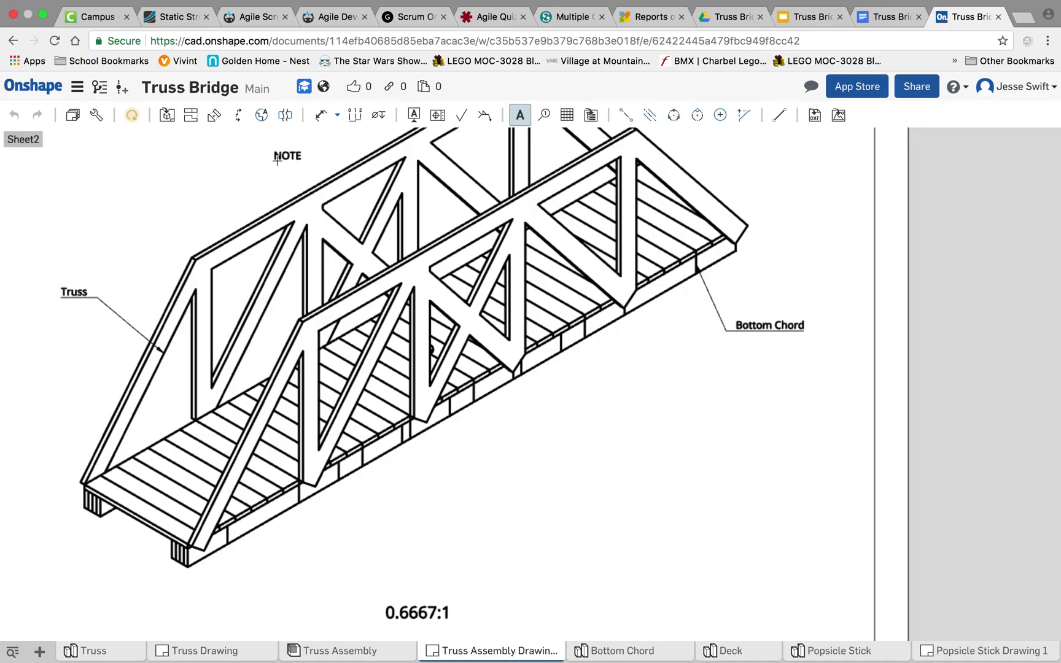
# Add leader notes 'Deck' and 'Diagonal' pointing to the deck edge and a diagonal member.
pyautogui.click(144, 506)
pyautogui.click(113, 554)
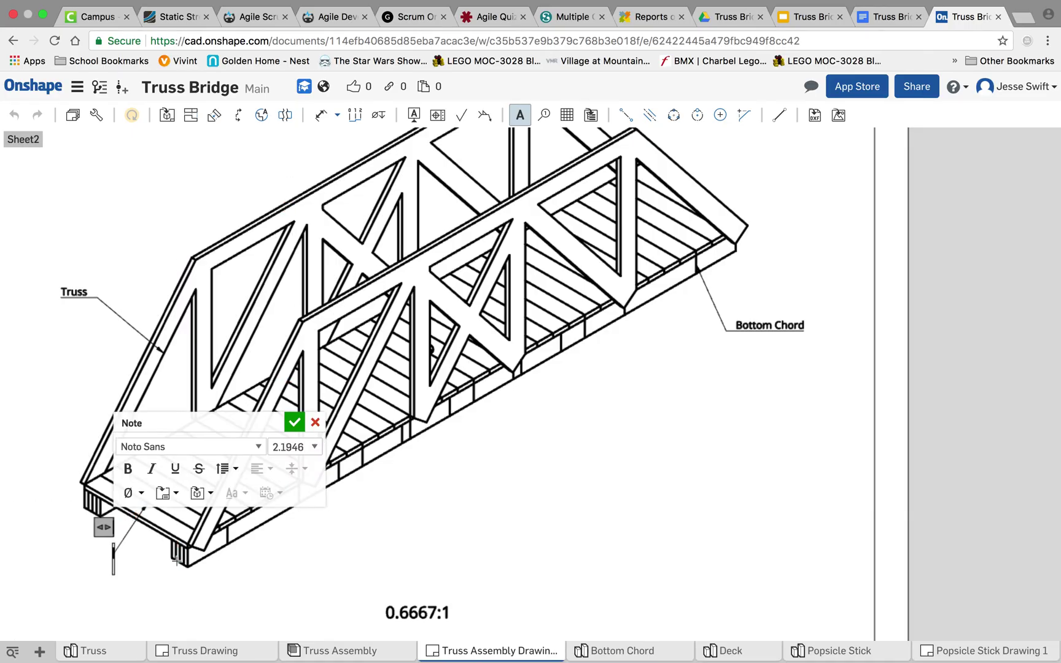
pyautogui.write('Deck')
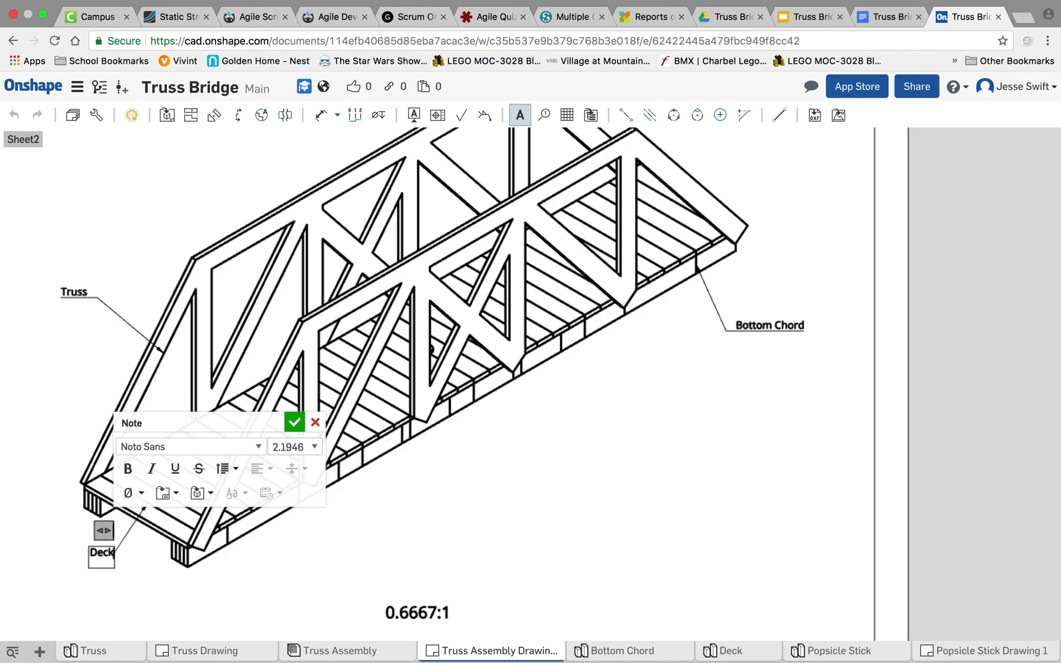
pyautogui.click(295, 423)
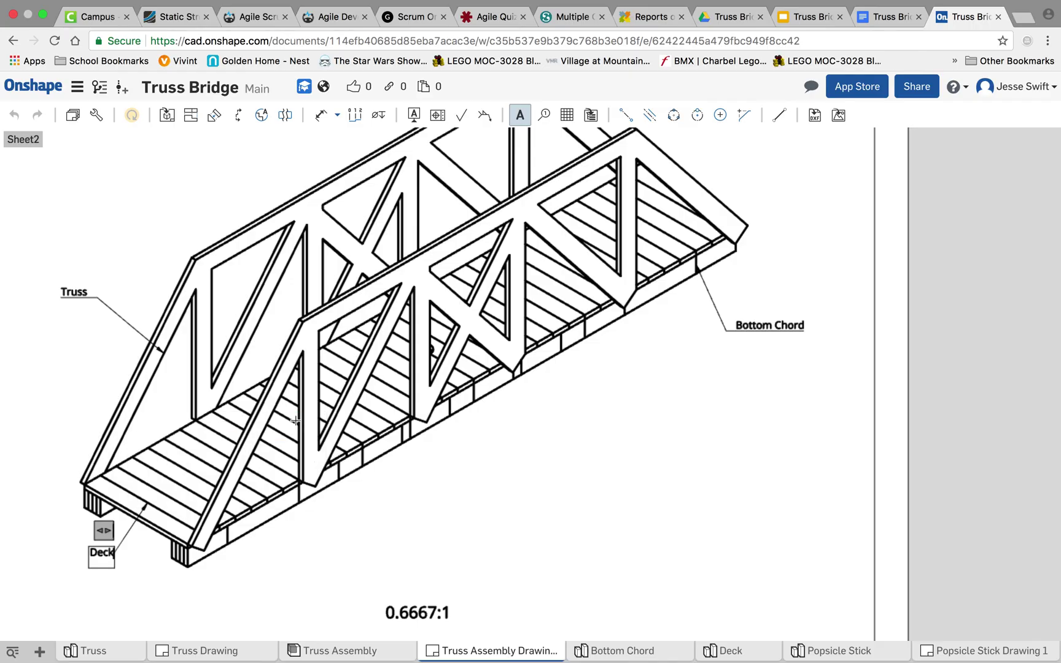
pyautogui.click(367, 367)
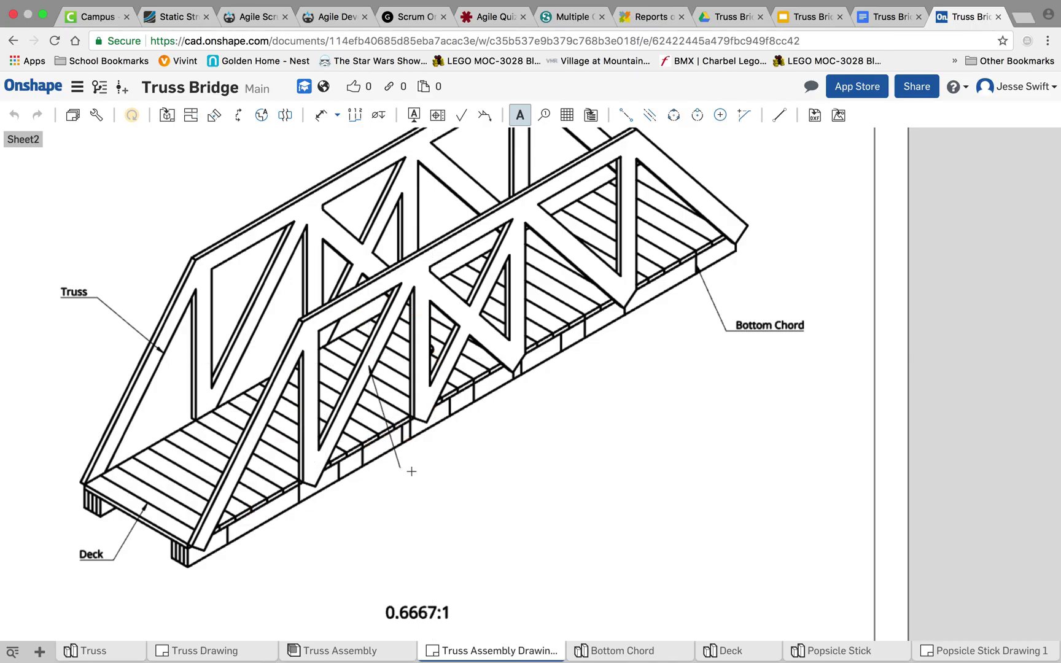
pyautogui.click(416, 473)
pyautogui.write('Diagonal')
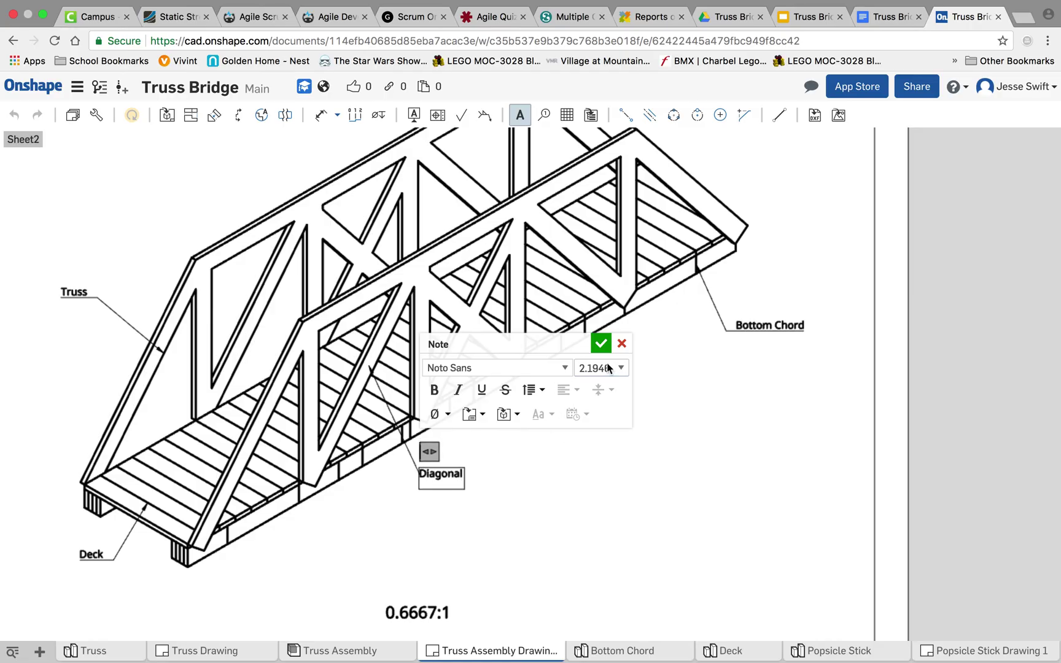
pyautogui.click(602, 344)
pyautogui.scroll(-2, 679, 500)
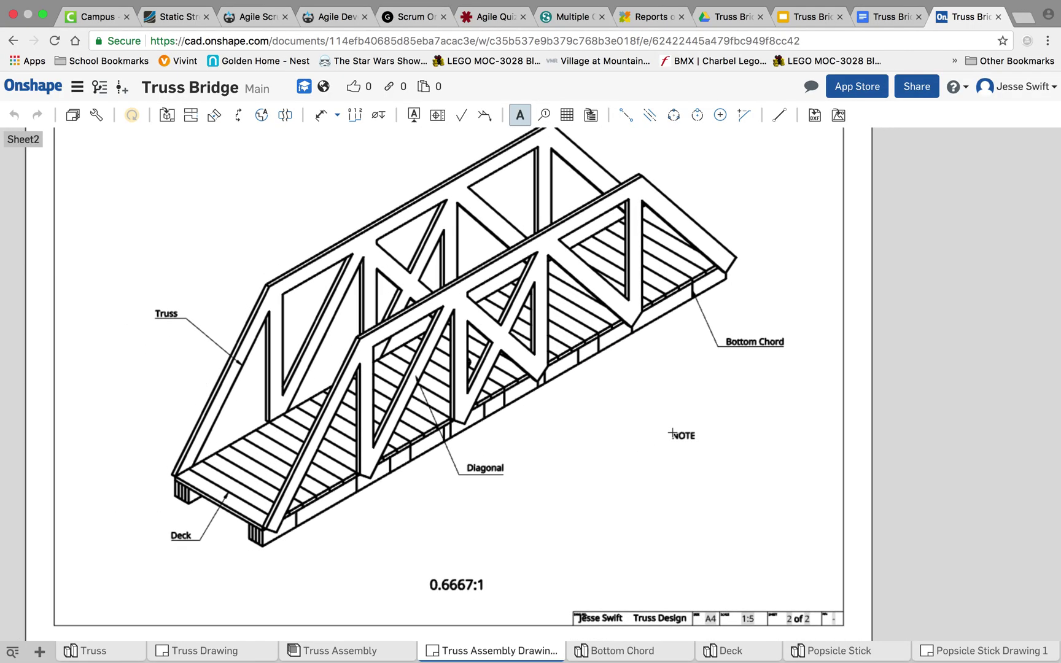
pyautogui.scroll(-2, 671, 433)
pyautogui.scroll(-1, 671, 434)
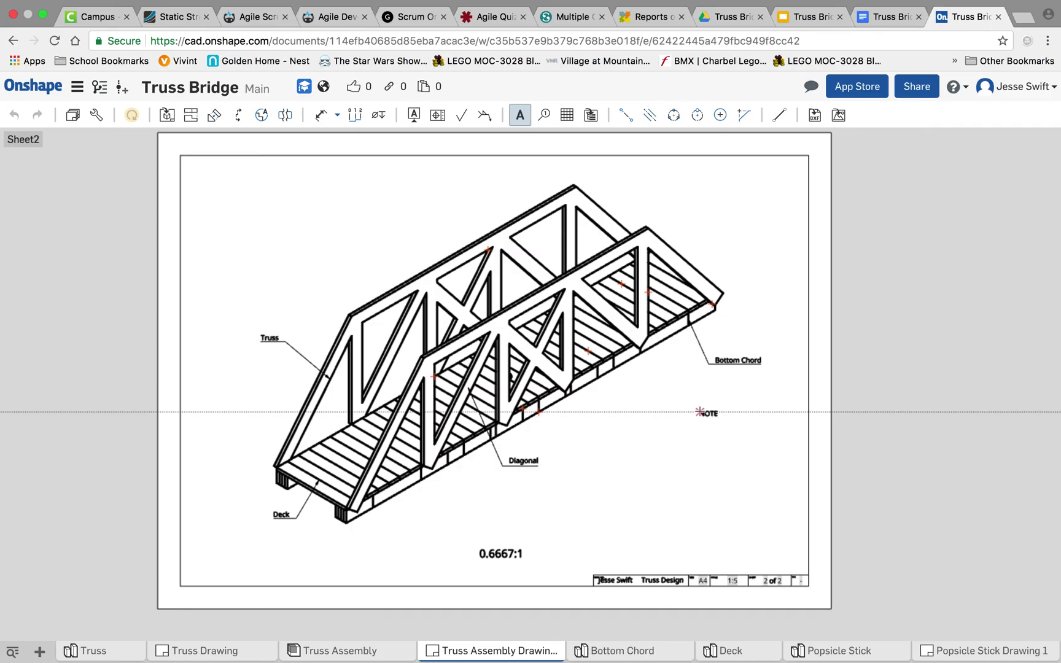
# Rename Sheet1 to 'Orthographic drawing' from the sheets list.
pyautogui.click(74, 117)
pyautogui.click(32, 178)
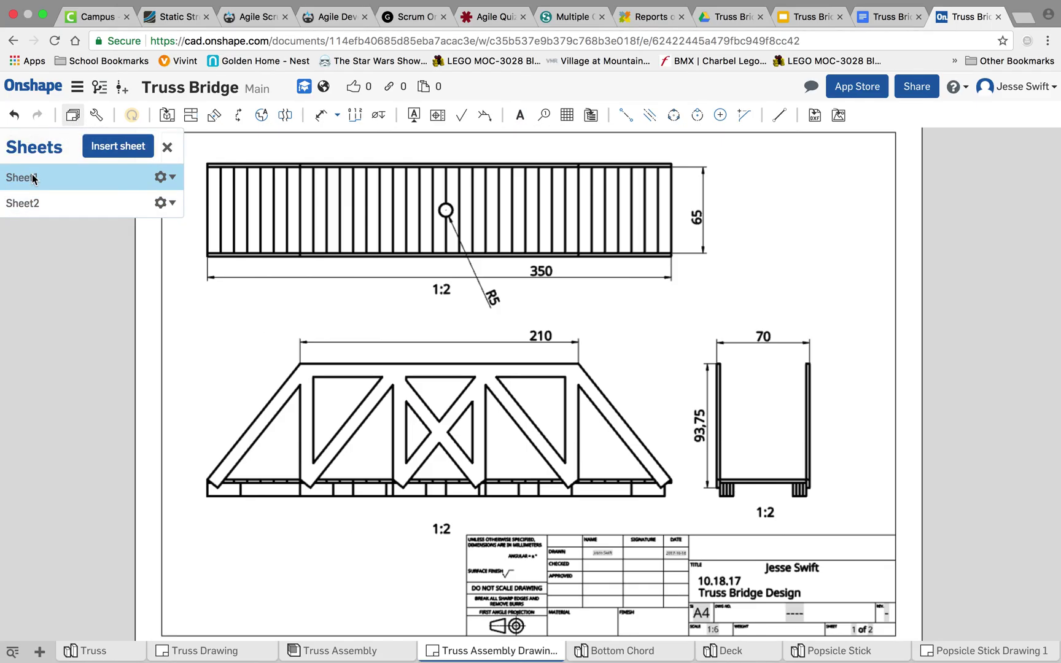
pyautogui.click(172, 179)
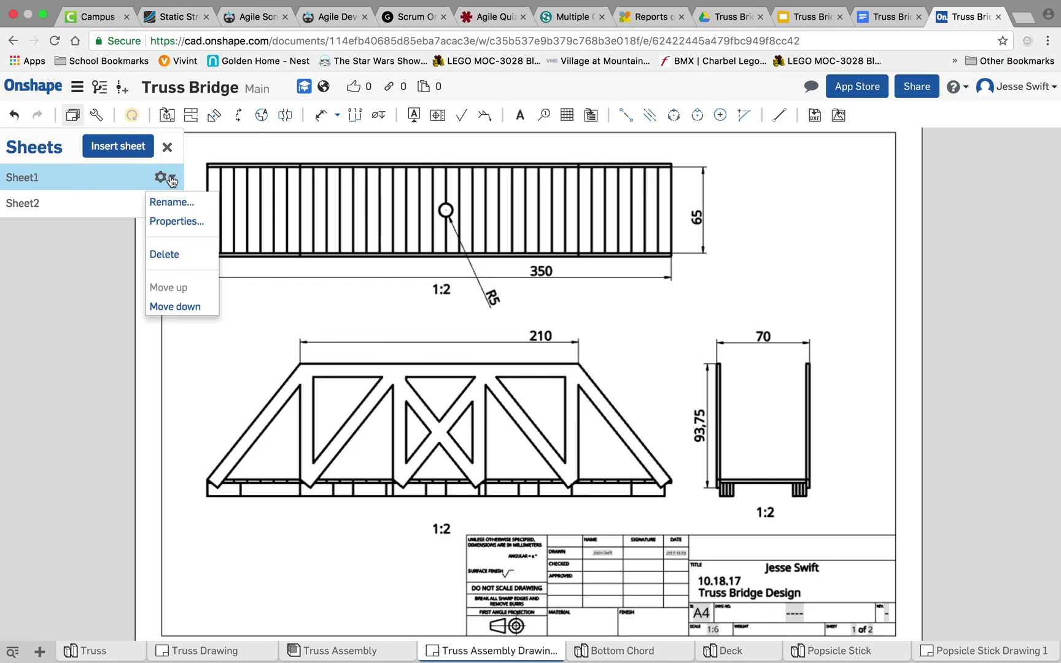
pyautogui.click(170, 199)
pyautogui.write('Orthographic drawing')
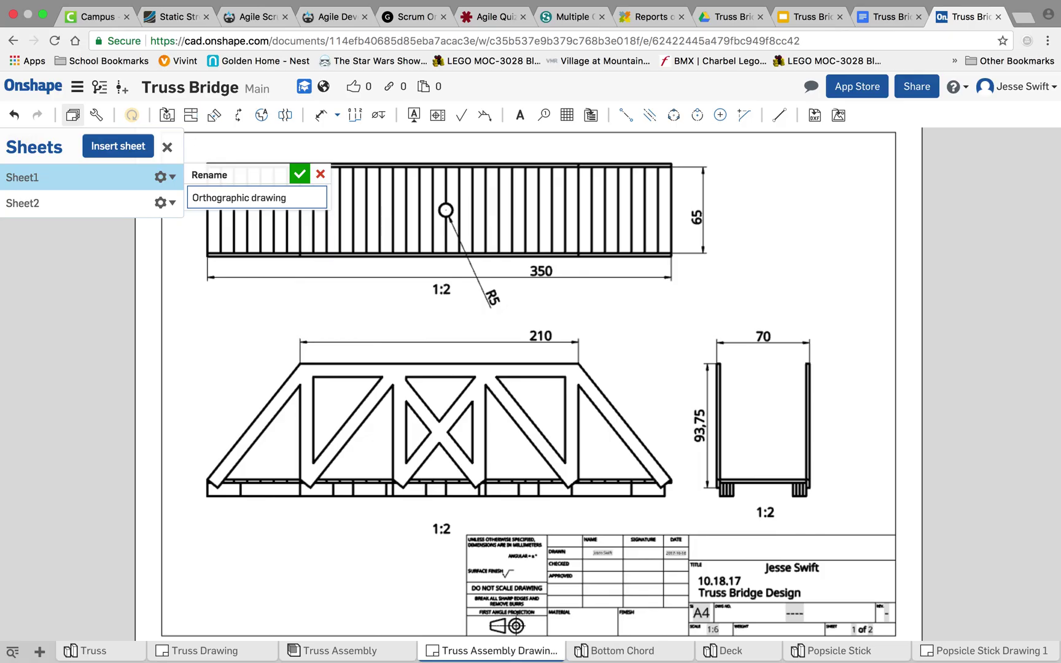
pyautogui.click(299, 174)
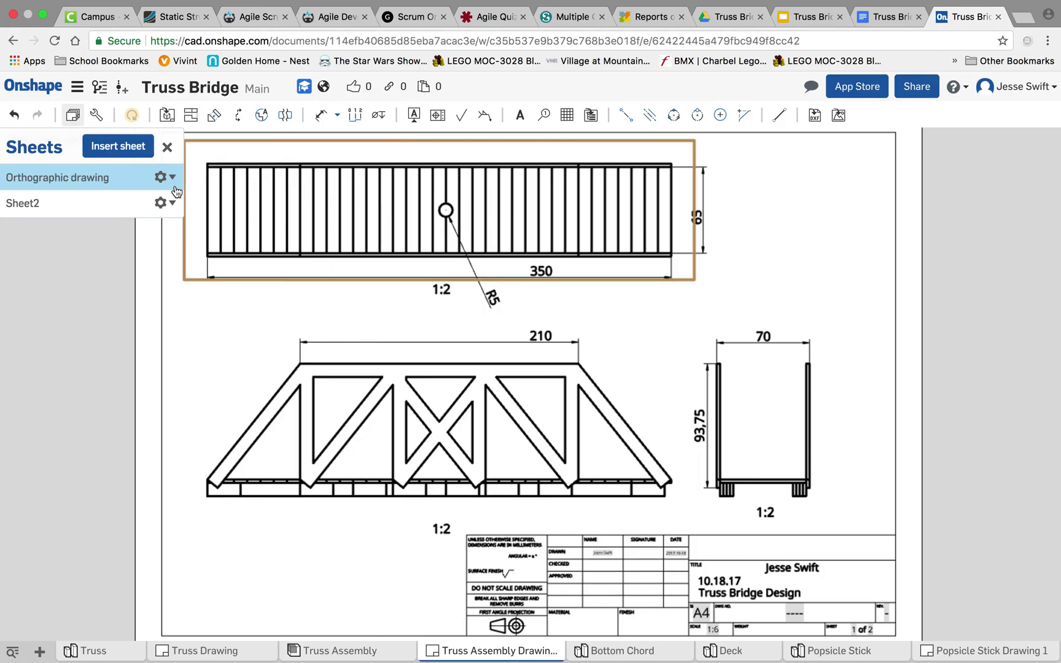
# Rename Sheet2 to 'Isometric Drawing', then display the Orthographic drawing sheet.
pyautogui.click(163, 201)
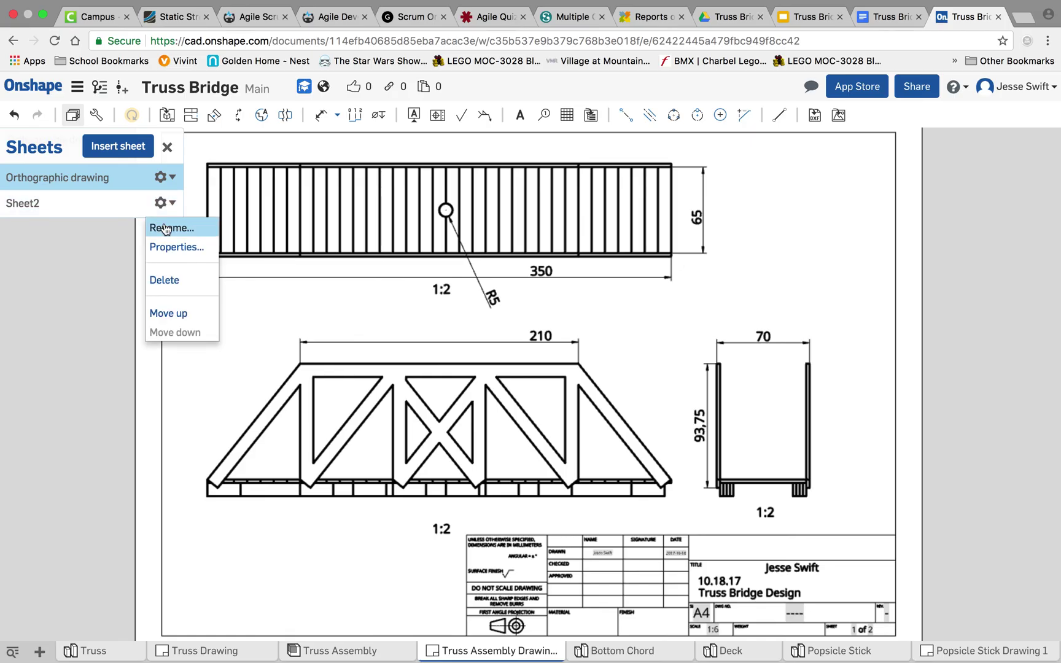
pyautogui.click(184, 228)
pyautogui.press('BackSpace')
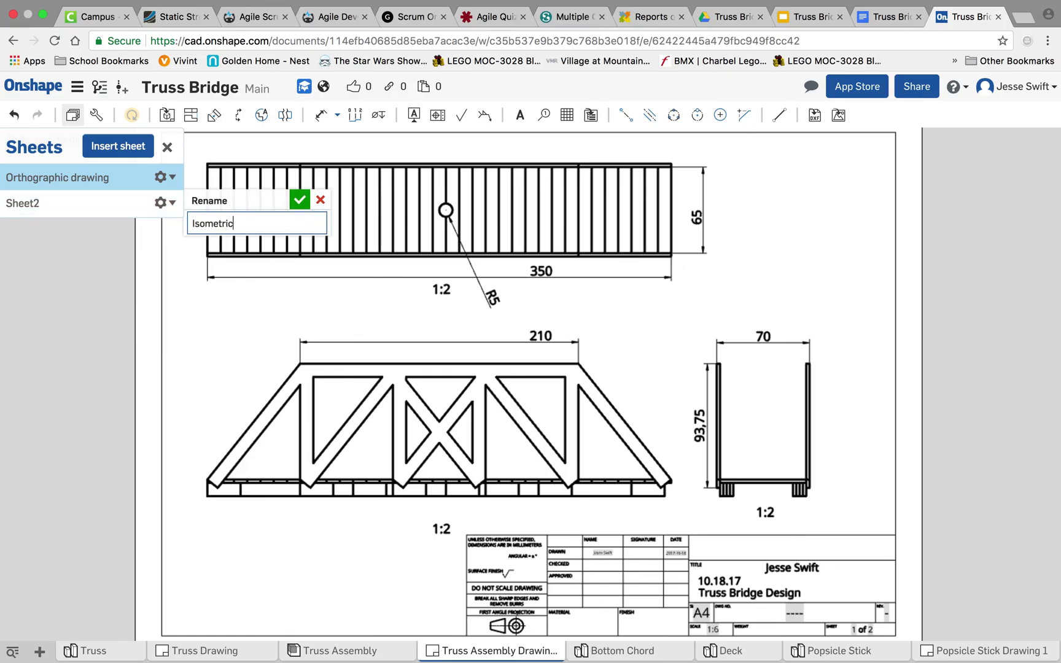
pyautogui.click(299, 200)
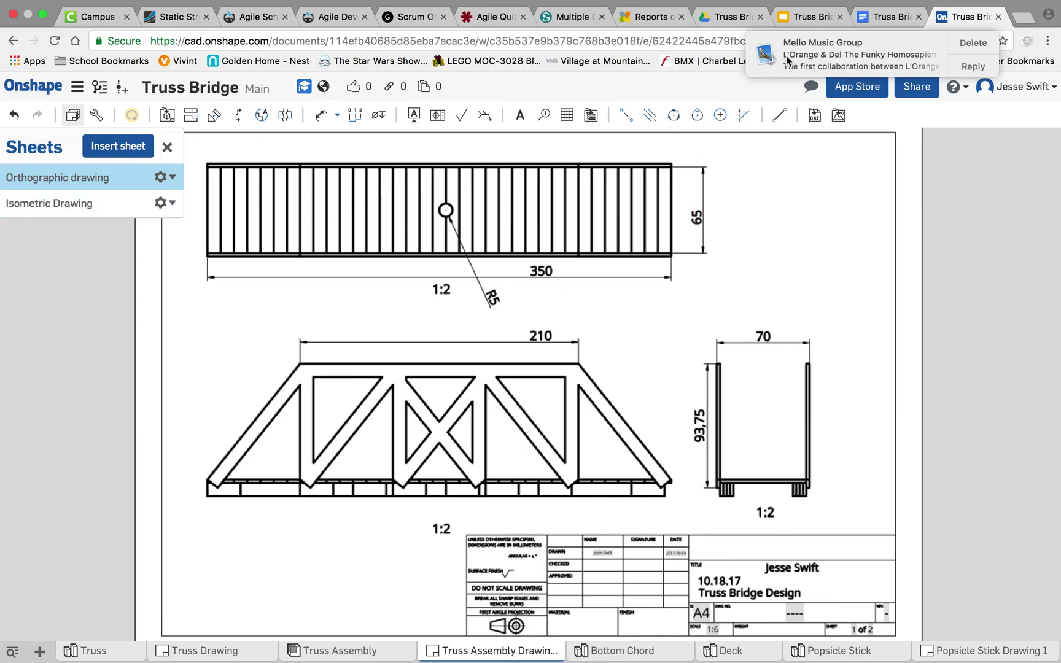
pyautogui.click(968, 45)
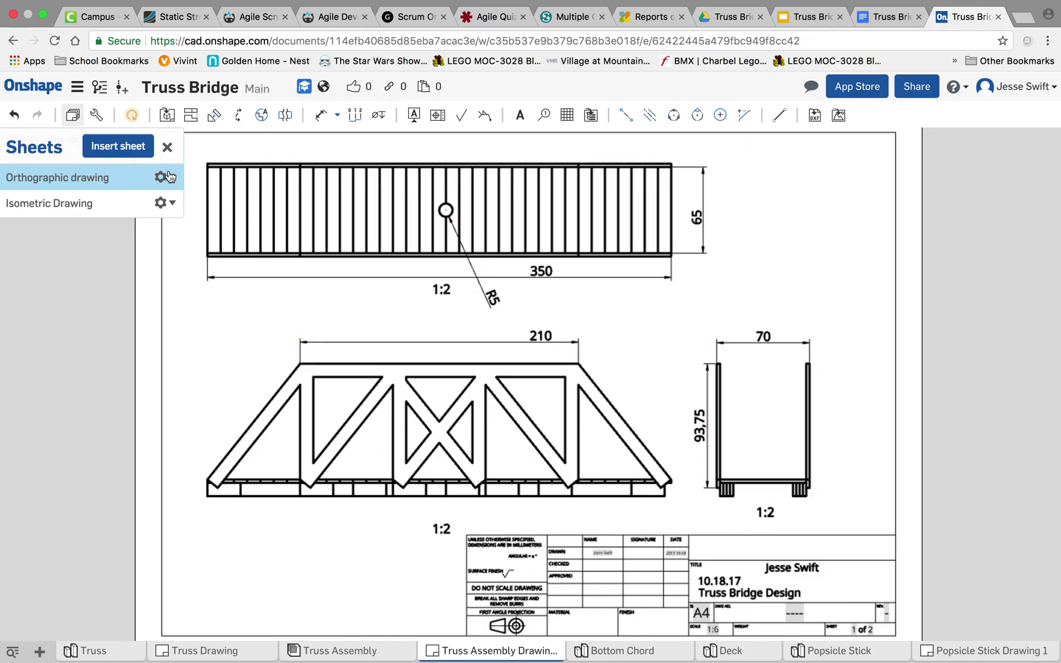
pyautogui.click(71, 196)
pyautogui.click(71, 179)
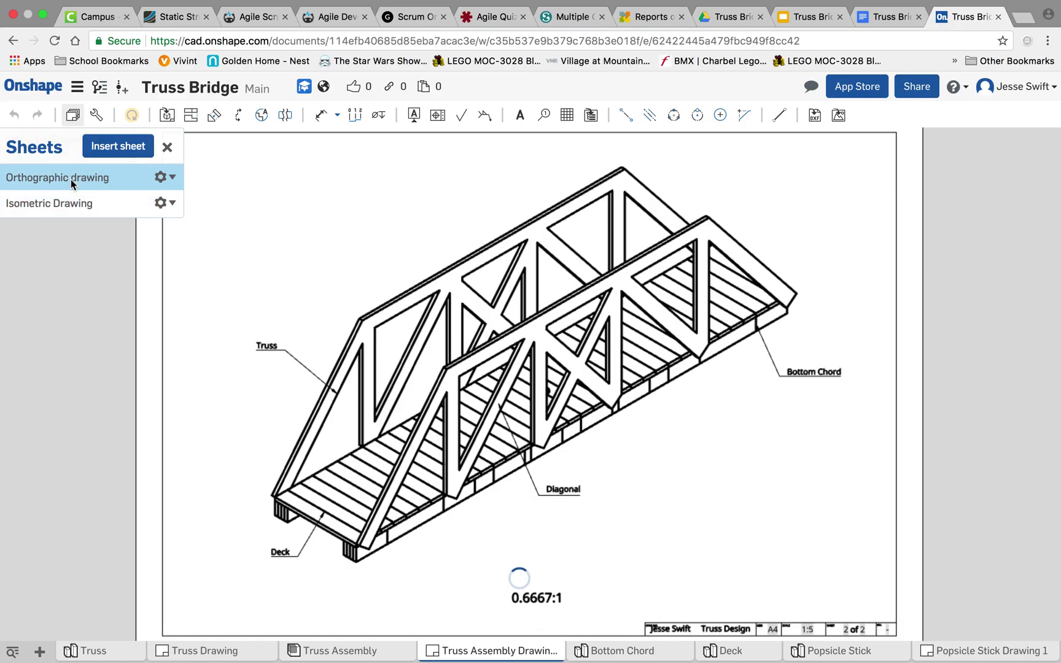